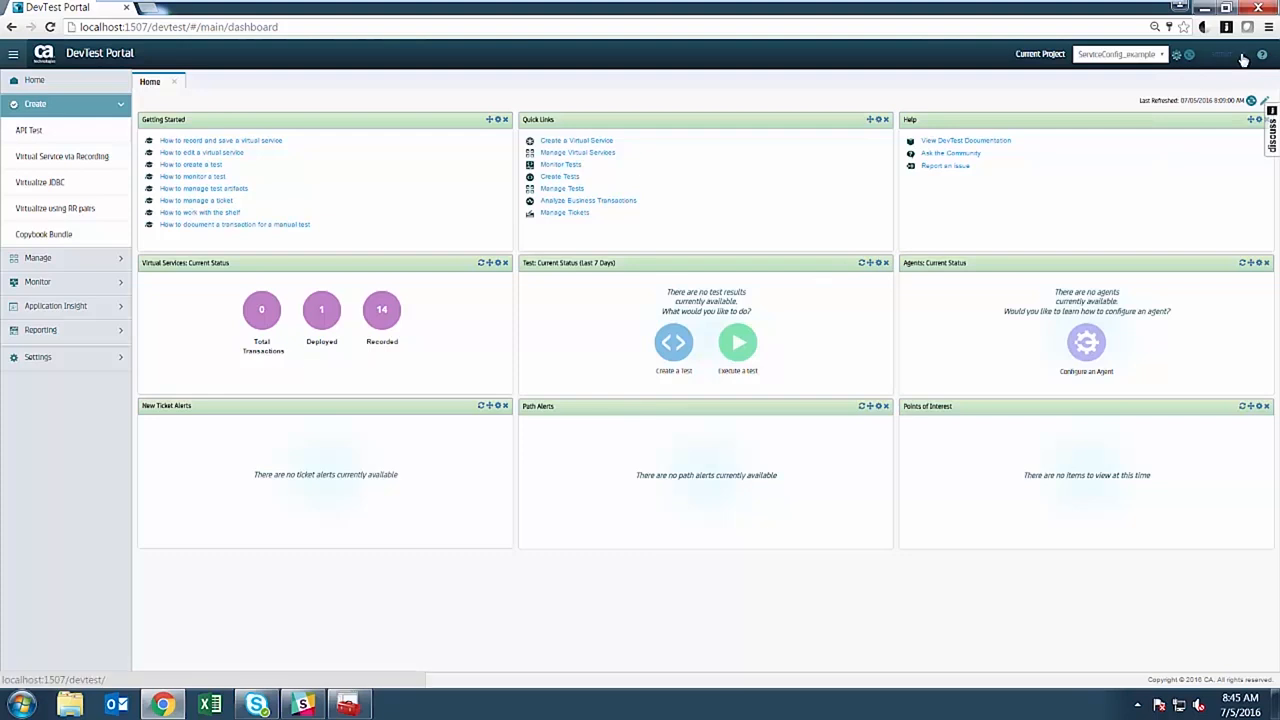
# Enable the Create From... feature in The Sandbox and close the Sandbox page.
pyautogui.click(1240, 56)
pyautogui.click(1204, 118)
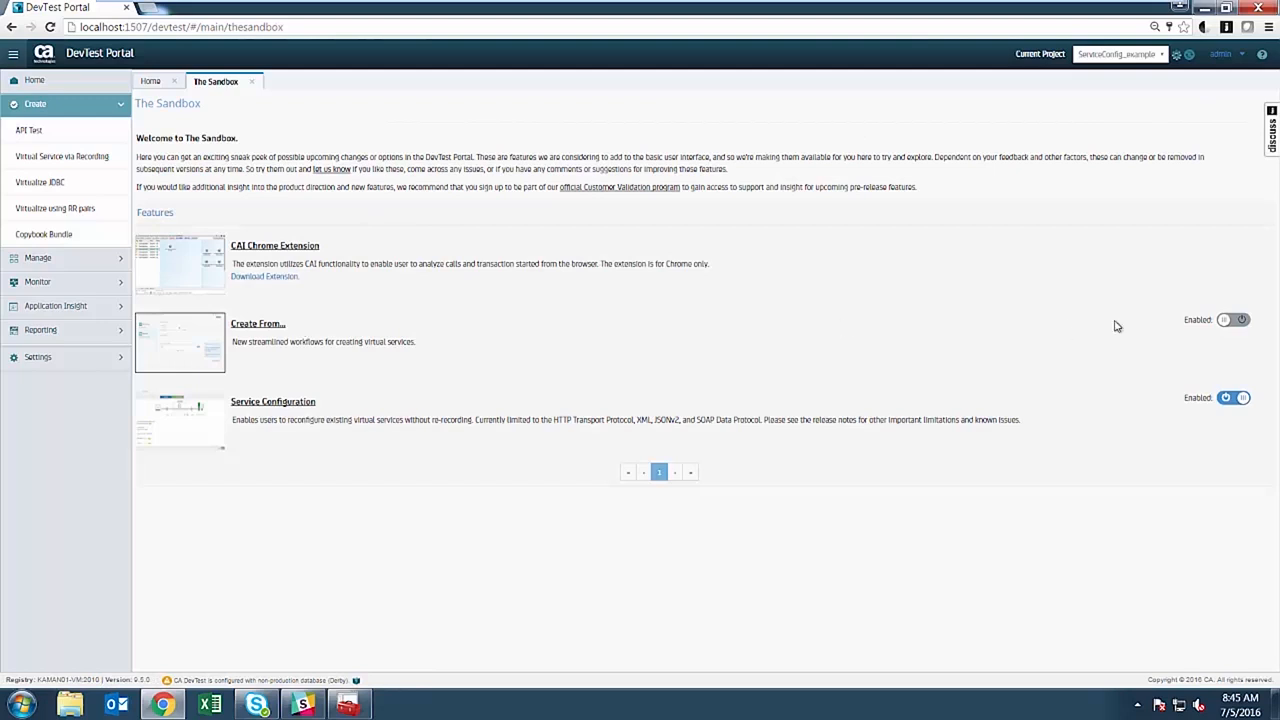
pyautogui.click(1224, 321)
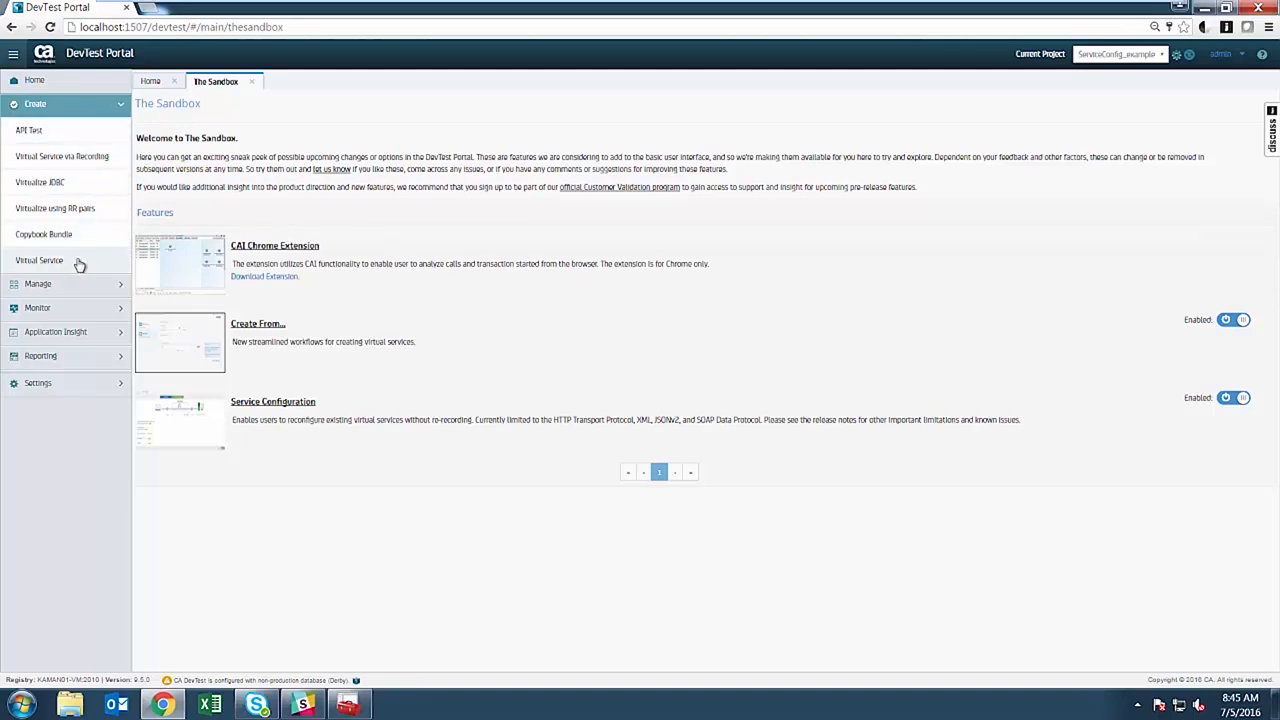
pyautogui.click(251, 82)
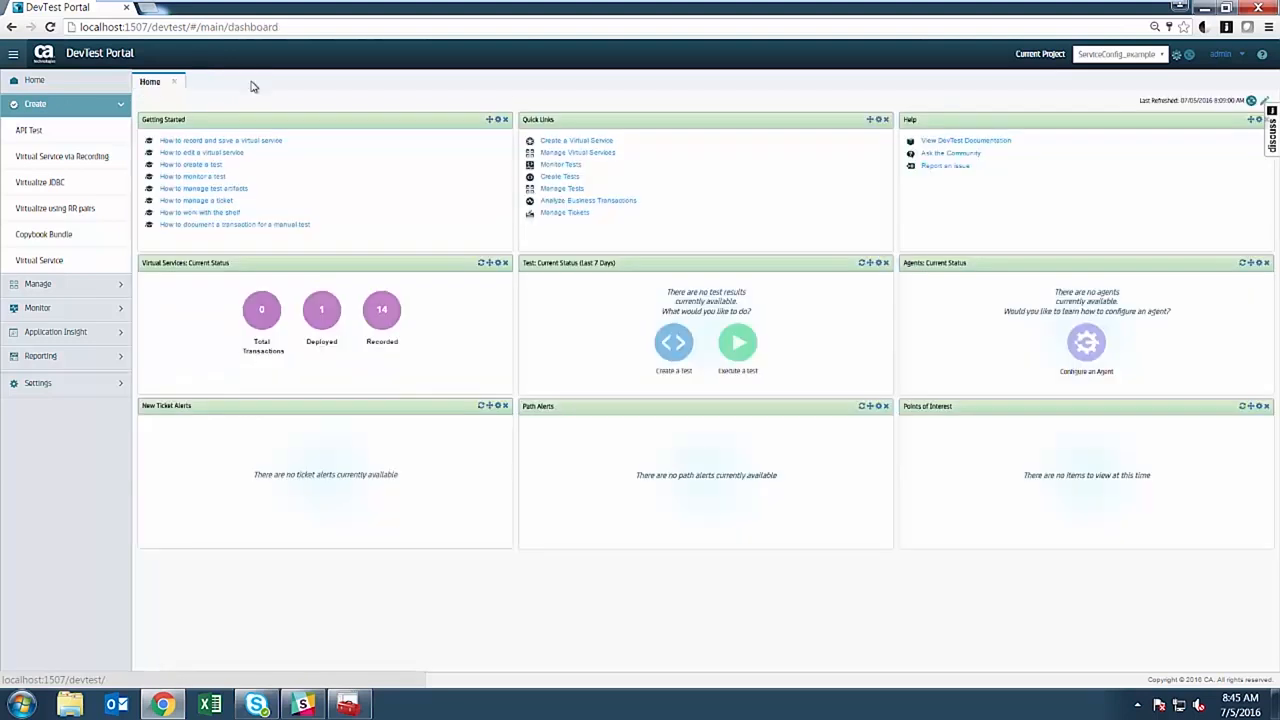
# Start a new virtual service from RR Pairs and name it RRPairDemo.
pyautogui.click(66, 262)
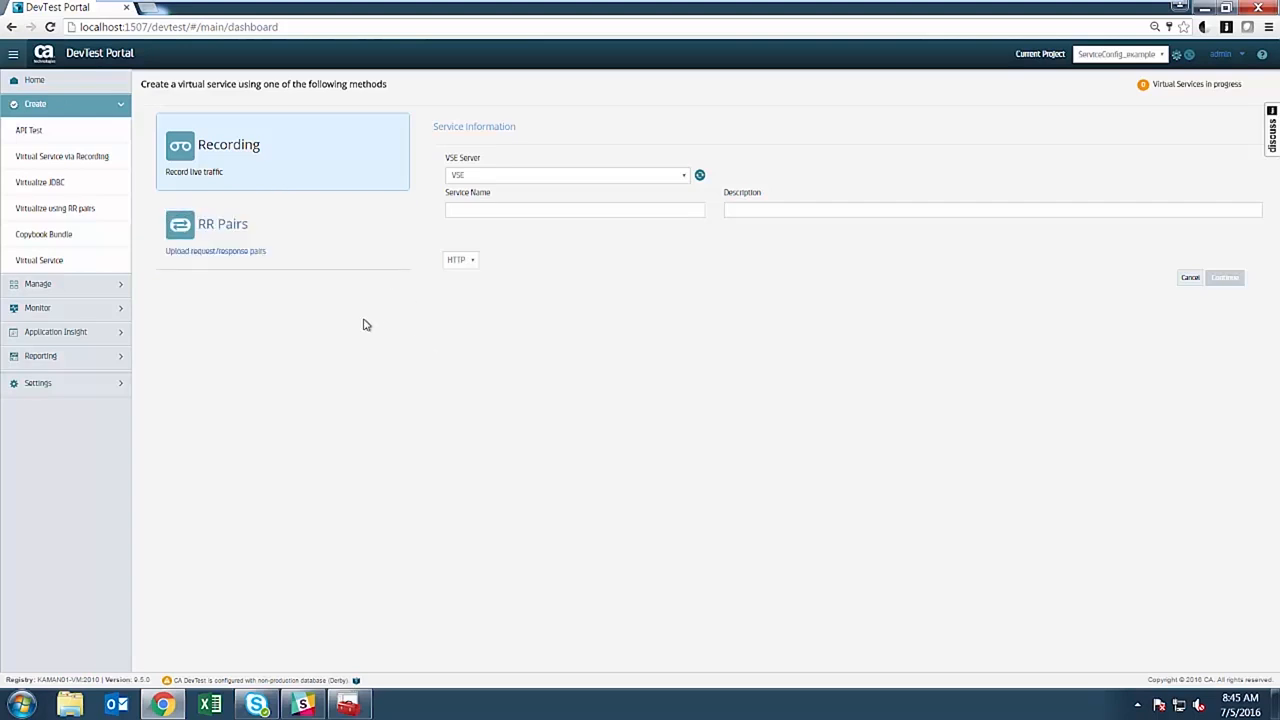
pyautogui.click(344, 258)
pyautogui.click(502, 208)
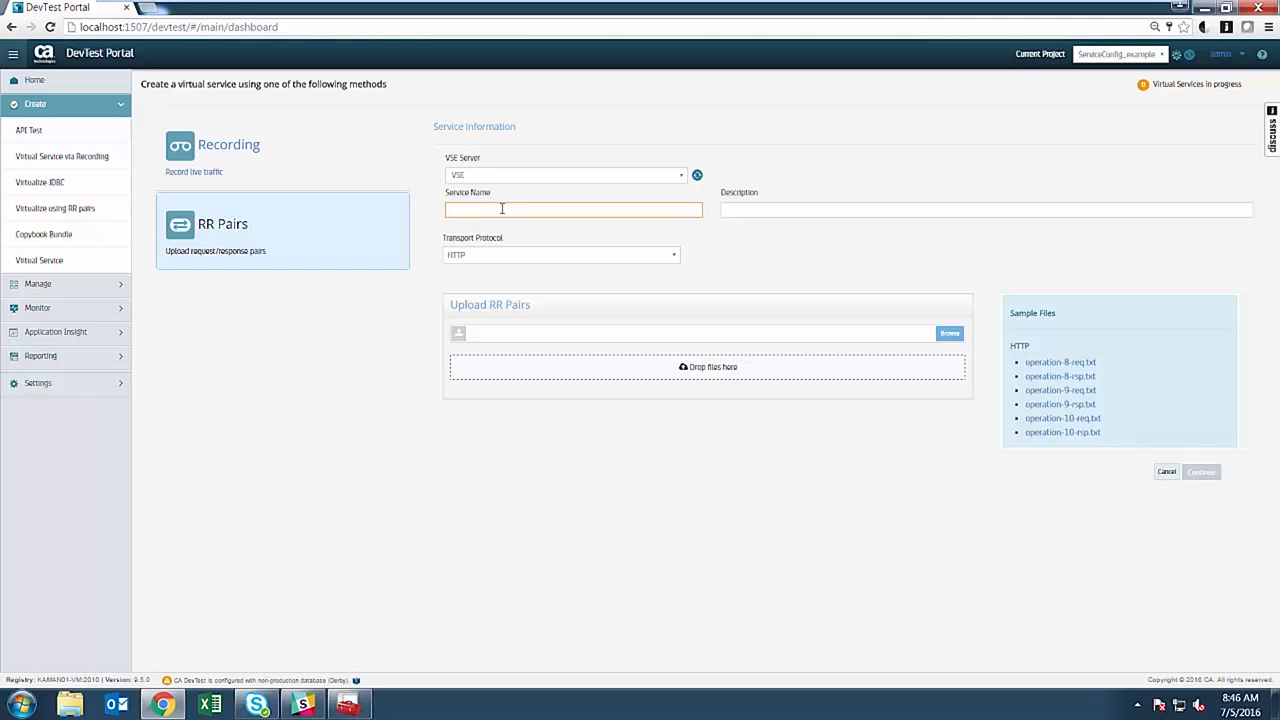
pyautogui.write('RRPair D')
pyautogui.press('BackSpace')
pyautogui.press('BackSpace')
pyautogui.write('Demo')
# Enter "New virtual service from RR Pairs" as the service description.
pyautogui.press('Tab')
pyautogui.write('New virtual se')
pyautogui.press('BackSpace')
pyautogui.press('BackSpace')
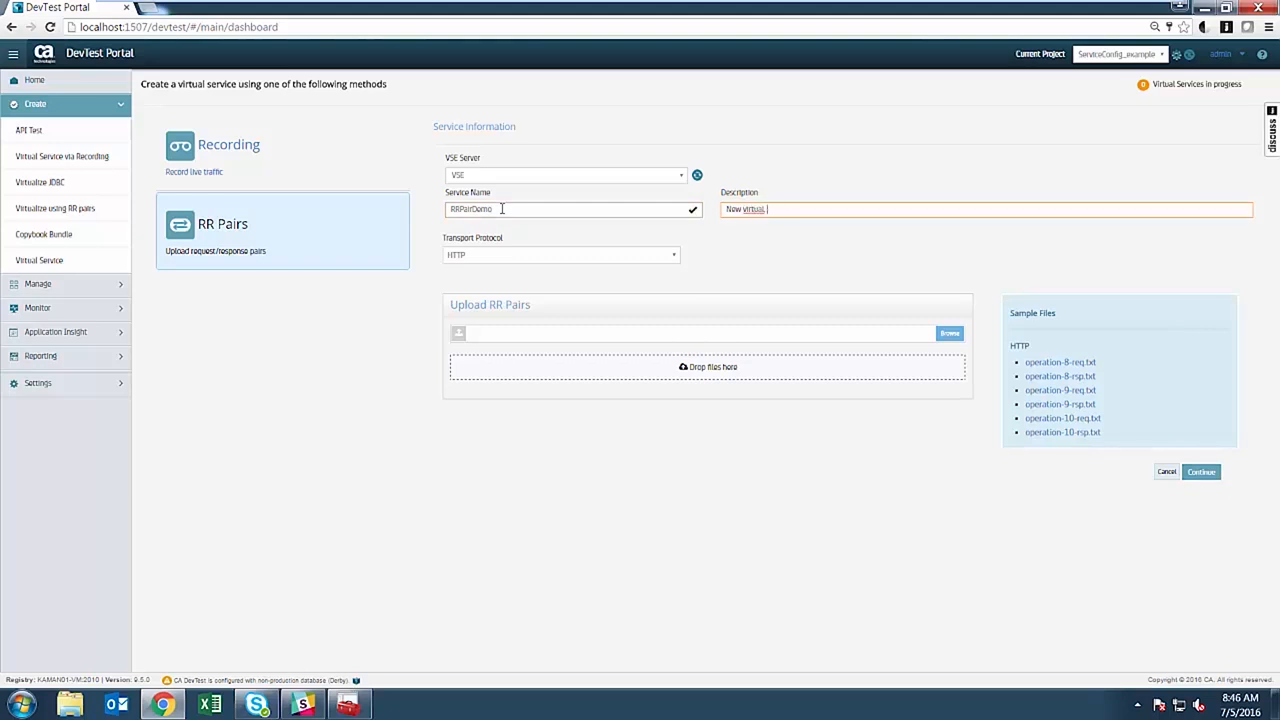
pyautogui.write('se')
pyautogui.press('BackSpace')
pyautogui.press('BackSpace')
pyautogui.press('BackSpace')
pyautogui.press('BackSpace')
pyautogui.write('service from RR Paires')
pyautogui.press('BackSpace')
pyautogui.press('BackSpace')
pyautogui.write('s')
# Upload the request and response files of operation-8 and operation-9 from the RRPairs folder and continue to the transactions.
pyautogui.click(950, 335)
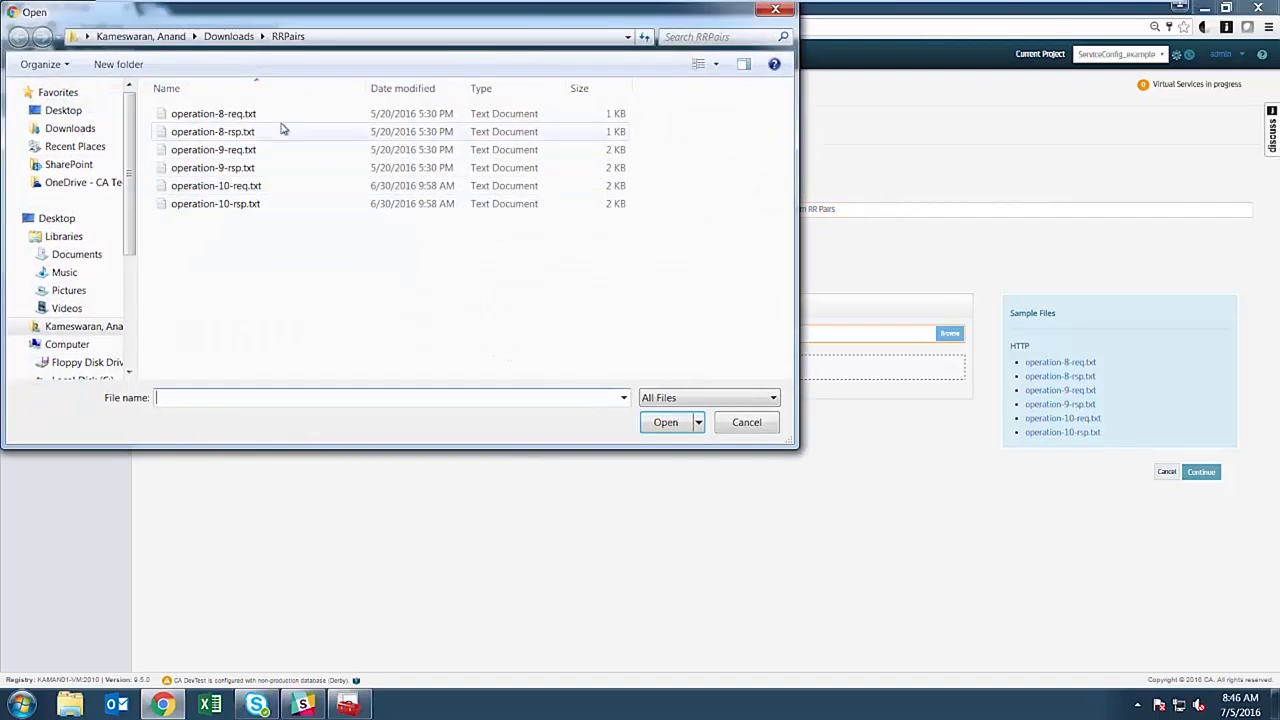
pyautogui.click(240, 114)
pyautogui.keyDown('ctrl'); pyautogui.click(242, 132); pyautogui.keyUp('ctrl')
pyautogui.keyDown('ctrl'); pyautogui.click(244, 150); pyautogui.keyUp('ctrl')
pyautogui.keyDown('ctrl'); pyautogui.click(245, 168); pyautogui.keyUp('ctrl')
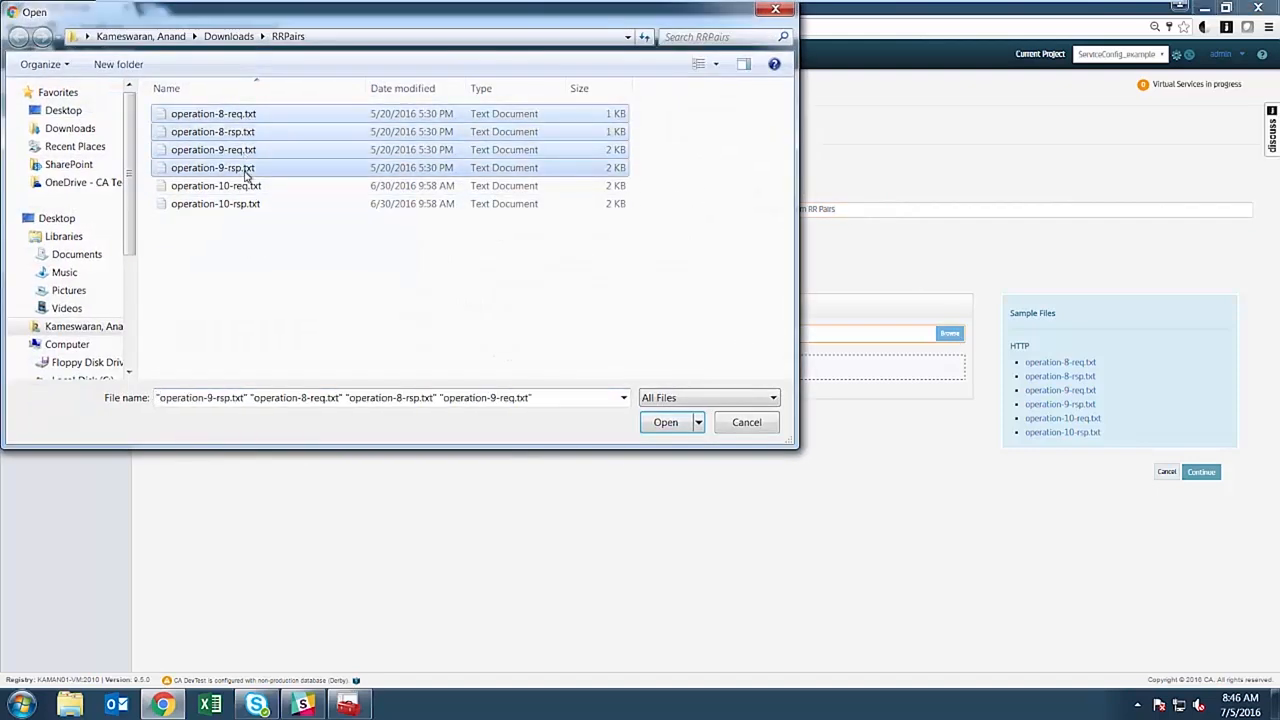
pyautogui.click(672, 423)
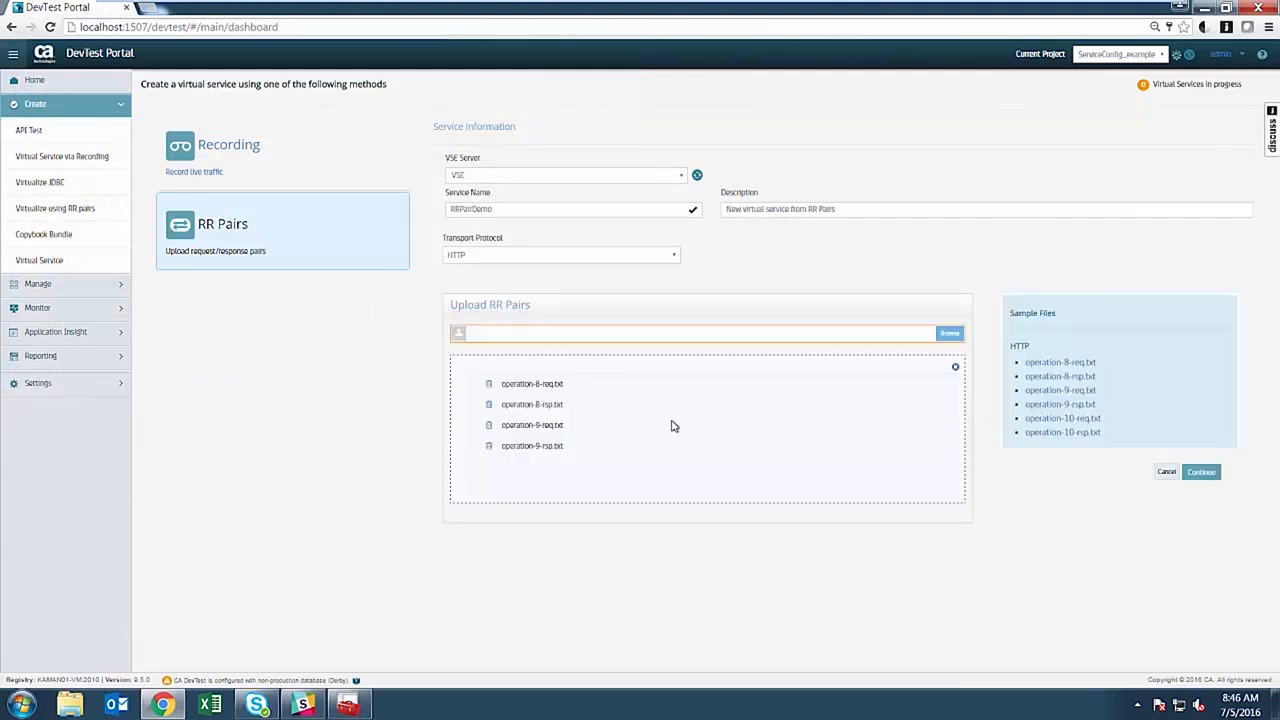
pyautogui.click(1201, 472)
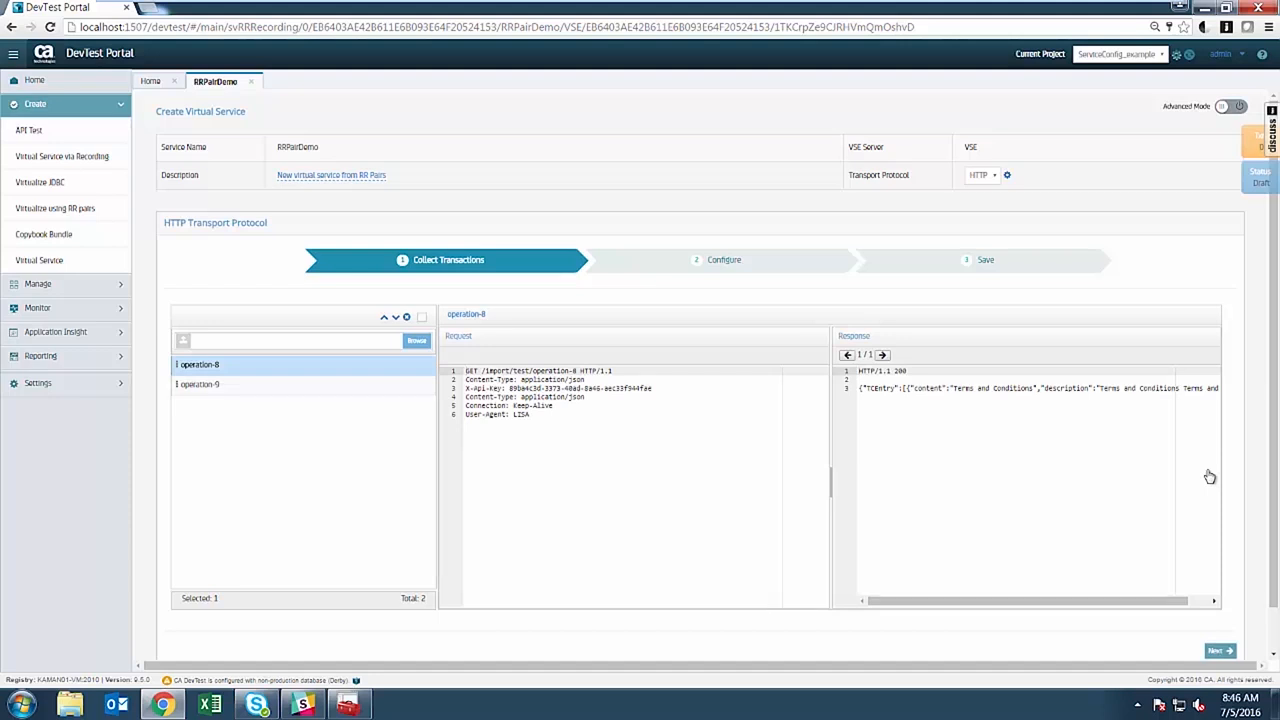
# Review the operation-8 and operation-9 transactions and delete operation-9.
pyautogui.click(290, 391)
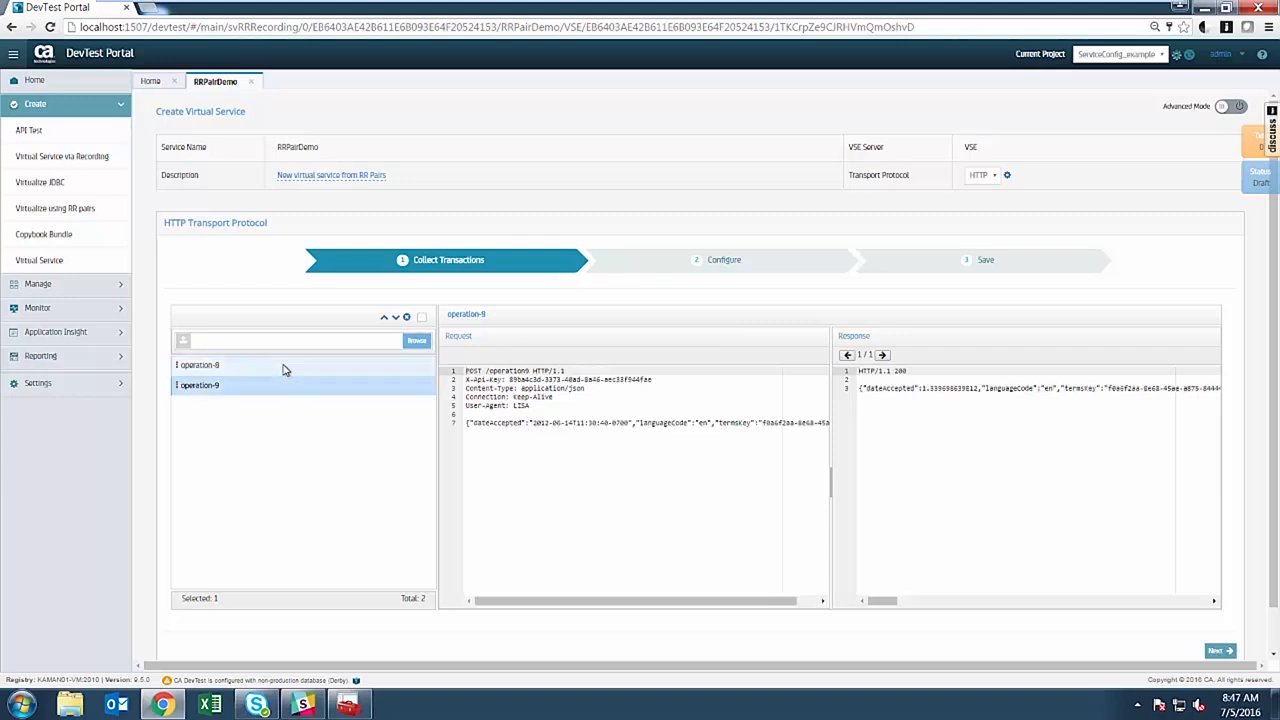
pyautogui.click(283, 365)
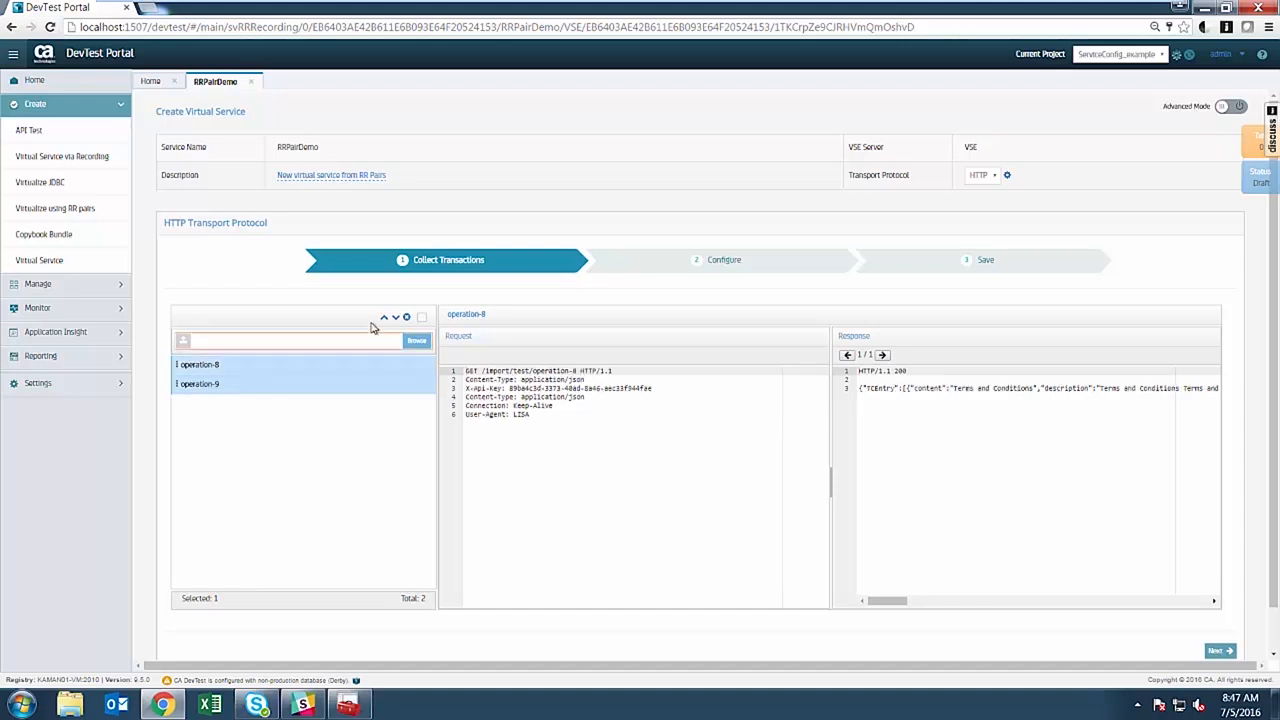
pyautogui.click(323, 387)
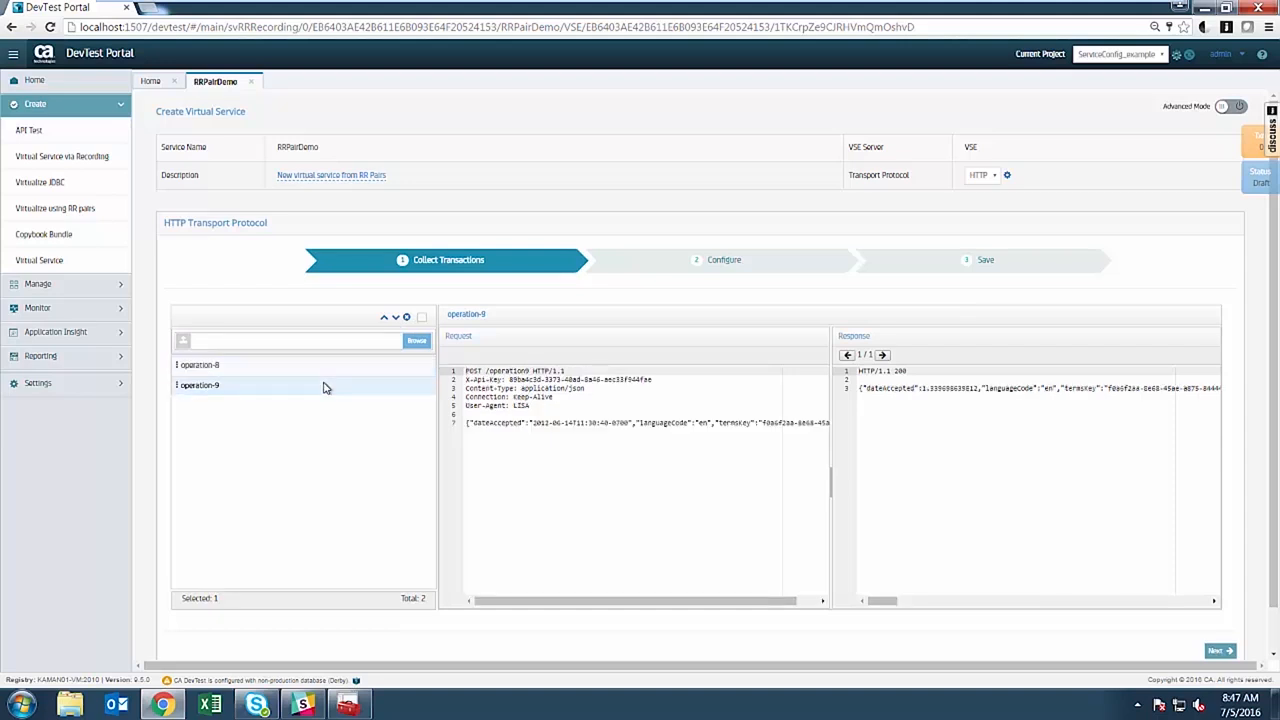
pyautogui.click(406, 318)
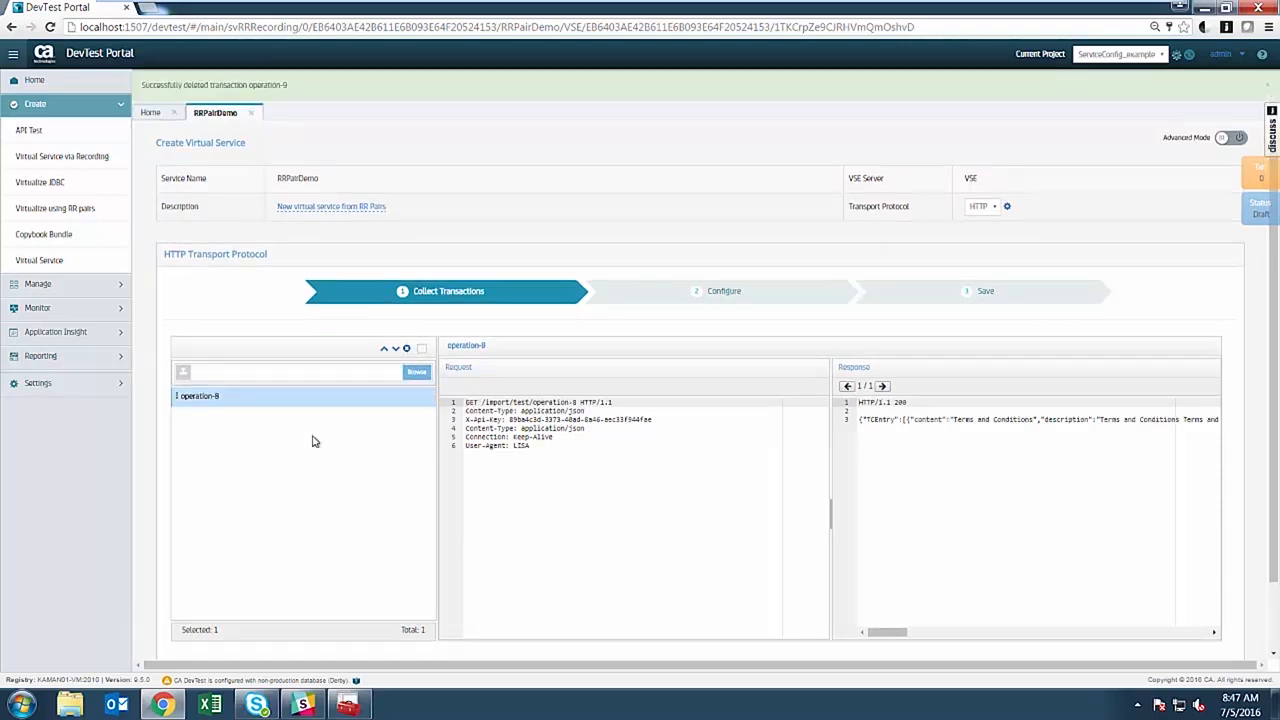
# Close the RRPairDemo draft and reopen it from the list of virtual services in progress.
pyautogui.click(640, 419)
pyautogui.click(1002, 412)
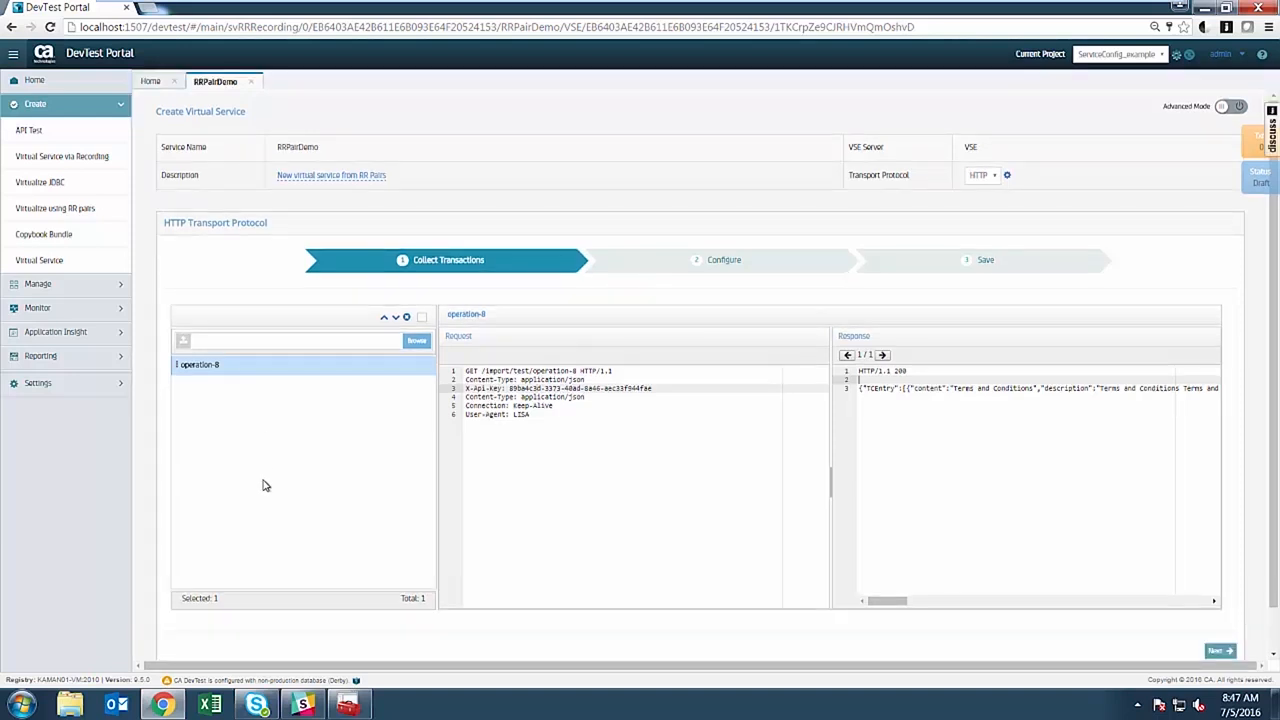
pyautogui.click(252, 82)
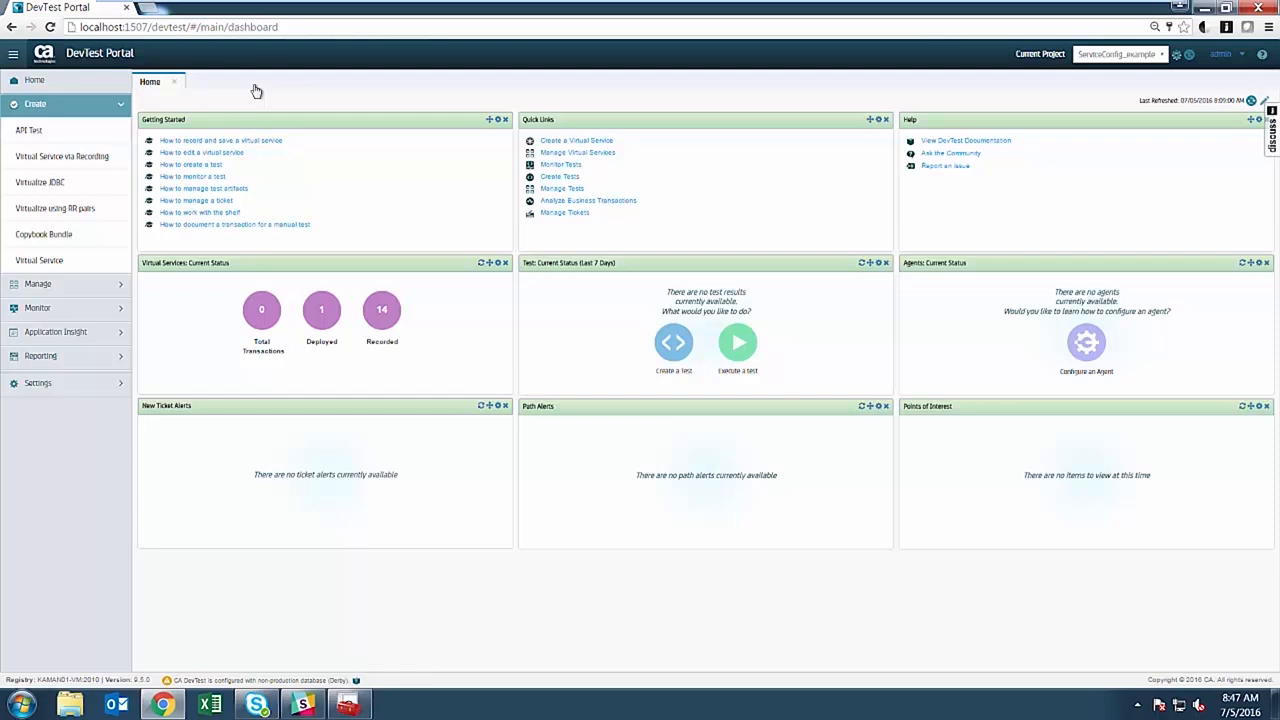
pyautogui.click(45, 261)
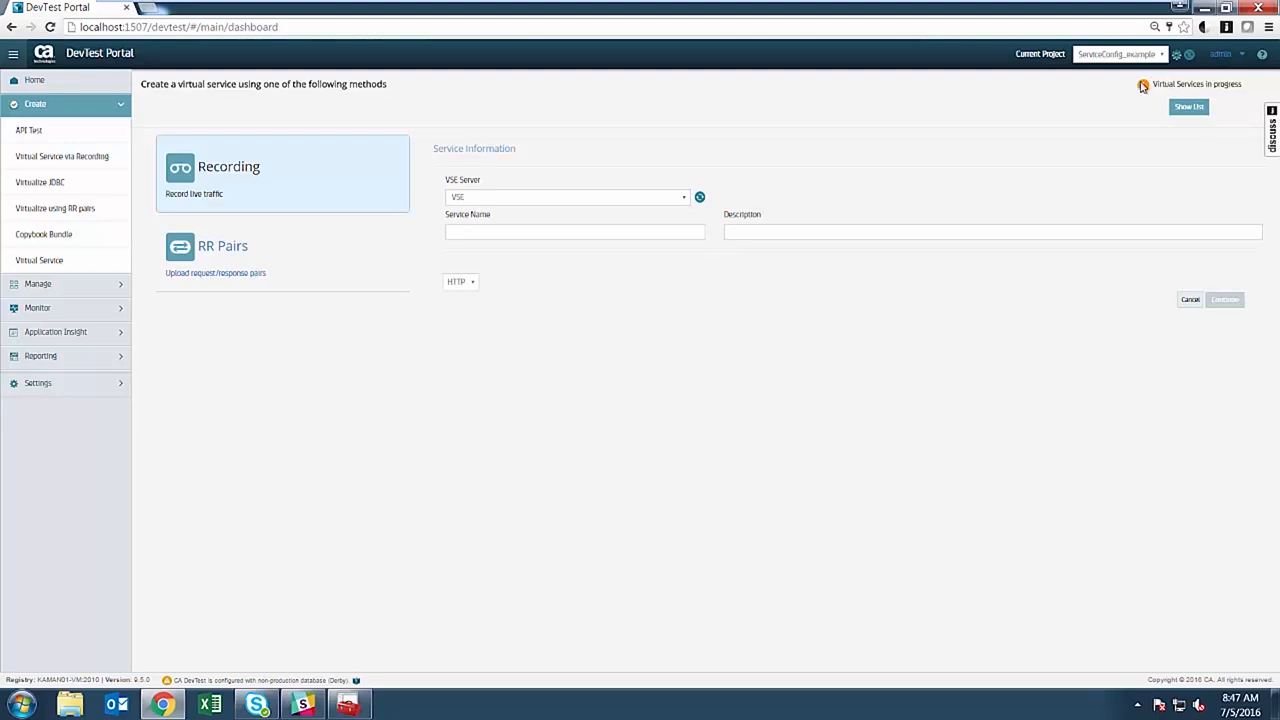
pyautogui.click(1188, 107)
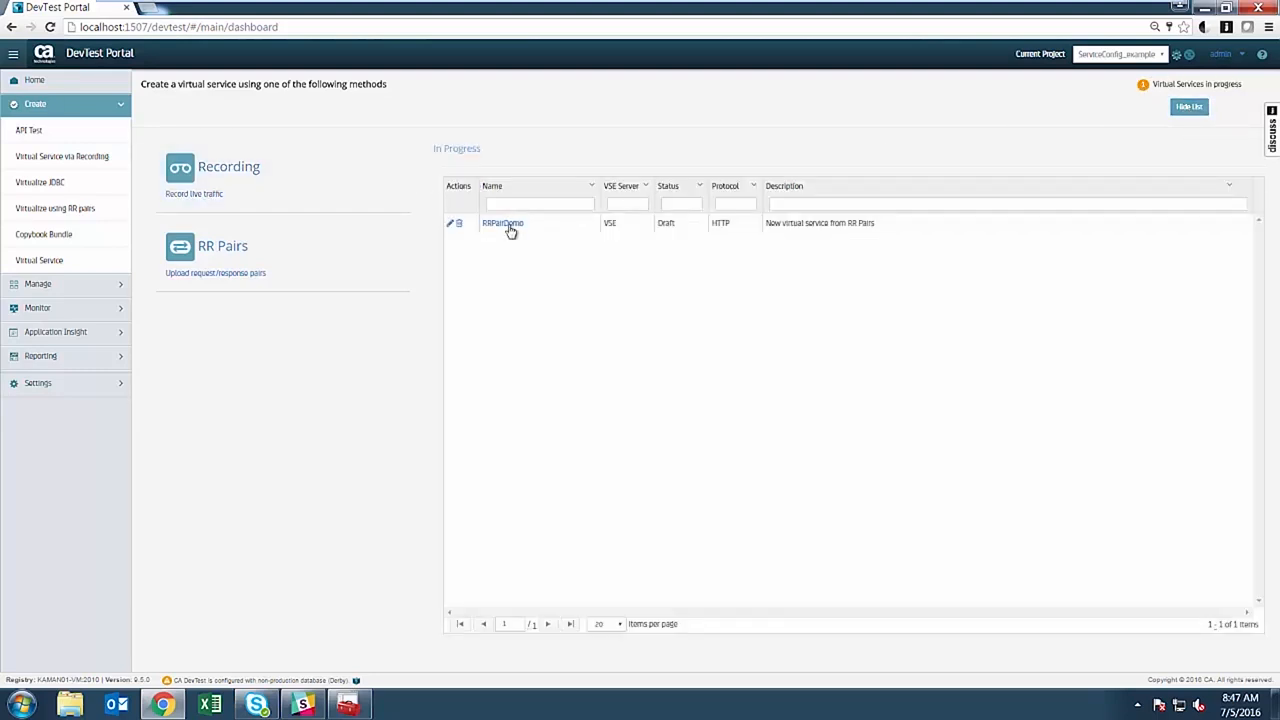
pyautogui.click(510, 230)
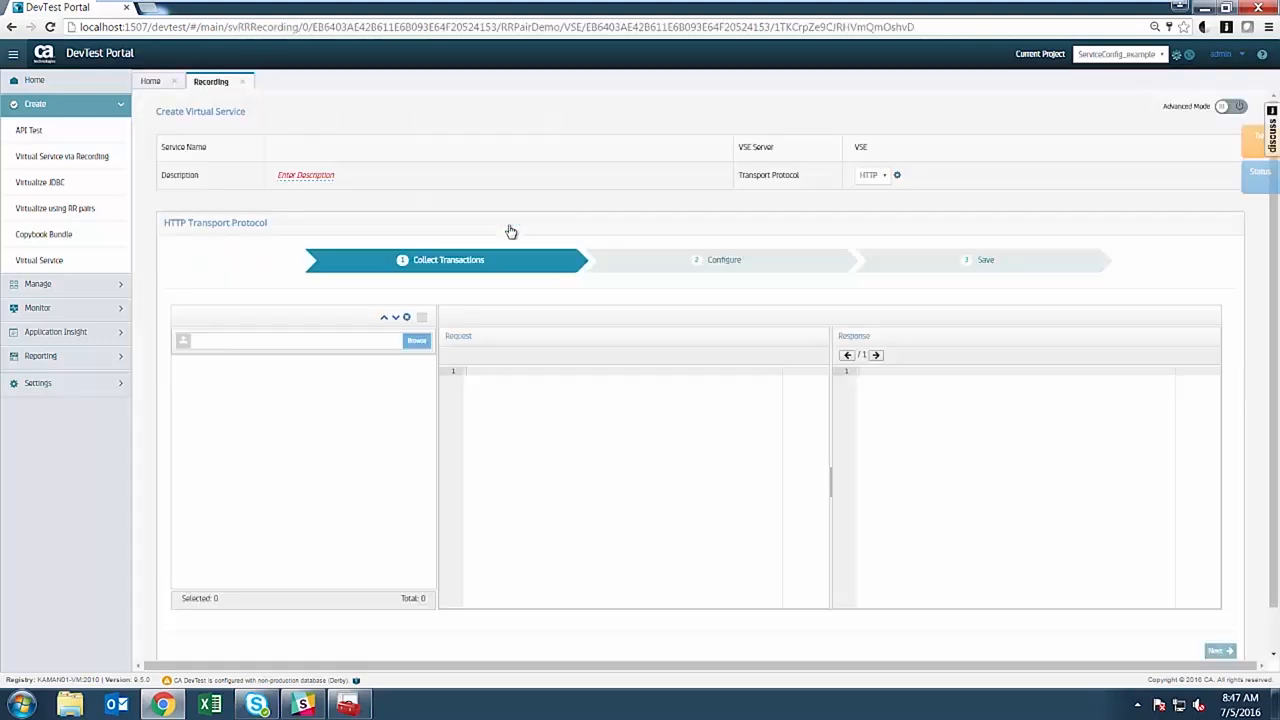
# Add operation-10-req.txt and operation-10-rsp.txt to the collected transactions of the RRPairDemo draft.
pyautogui.click(415, 340)
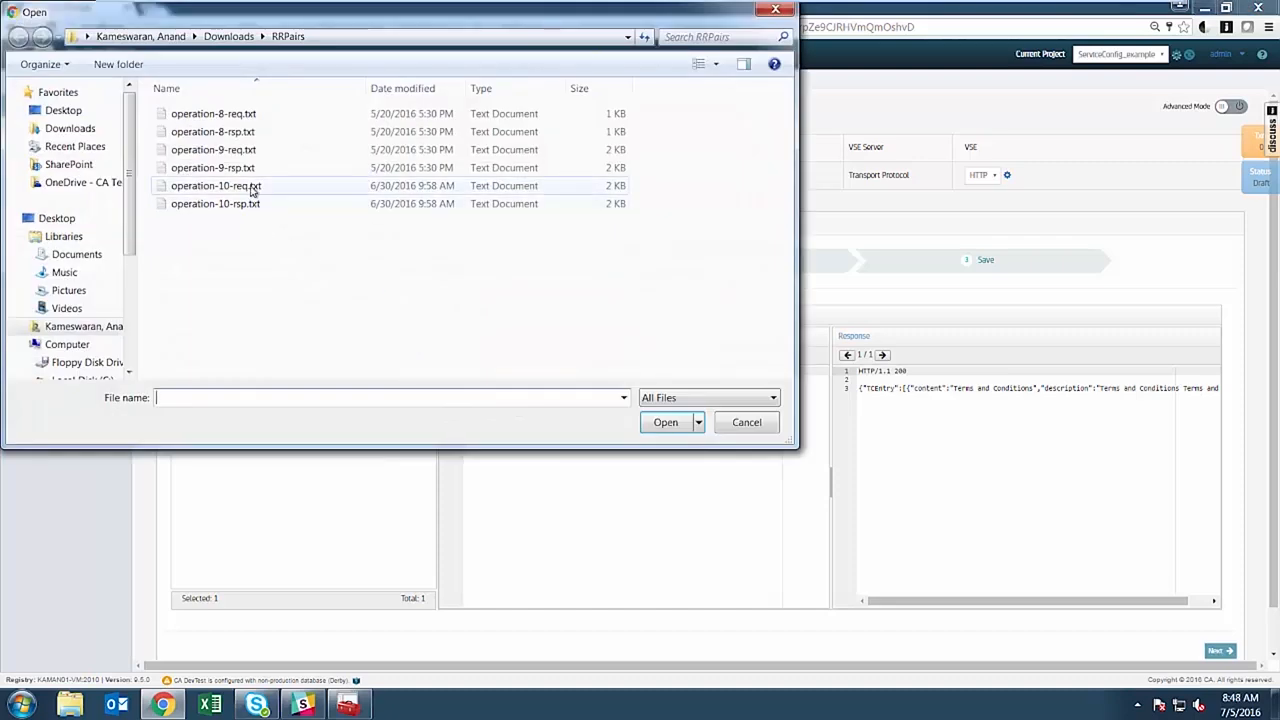
pyautogui.click(253, 190)
pyautogui.keyDown('shift'); pyautogui.click(249, 207); pyautogui.keyUp('shift')
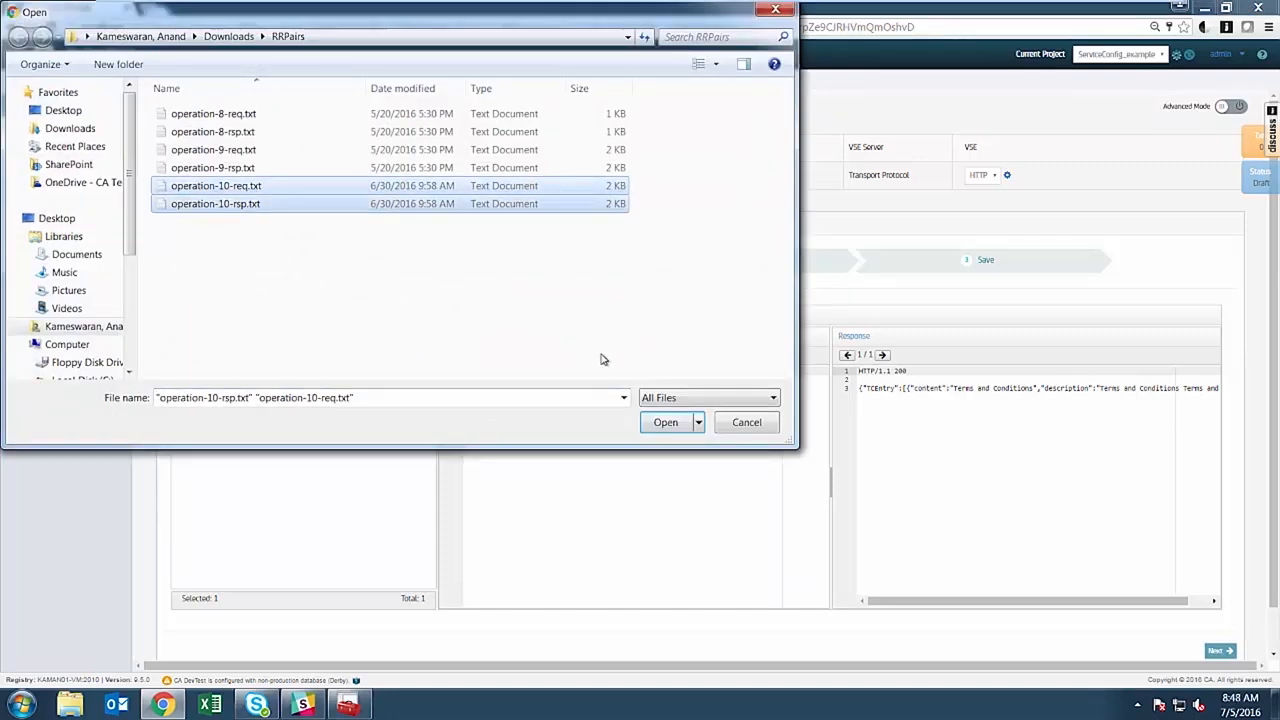
pyautogui.click(665, 422)
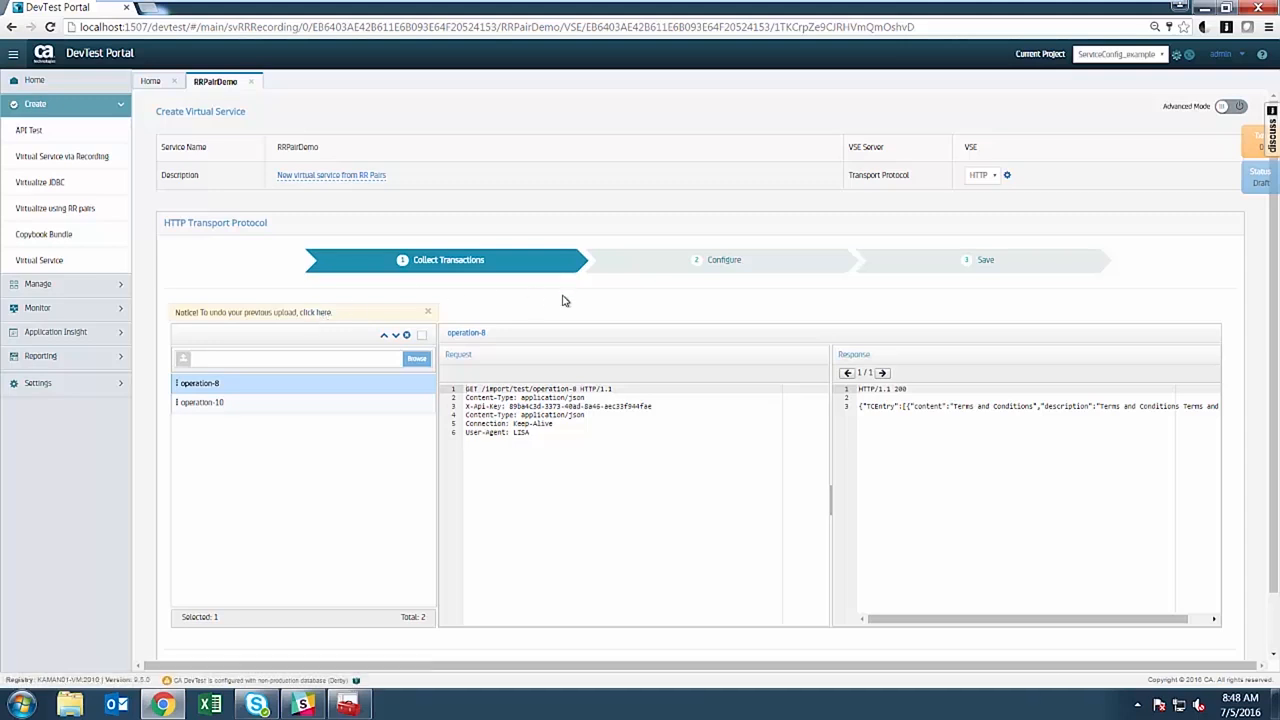
# Configure the HTTP transport protocol with recorder port 8080 and host All, leaving SSL to the server off.
pyautogui.click(1008, 177)
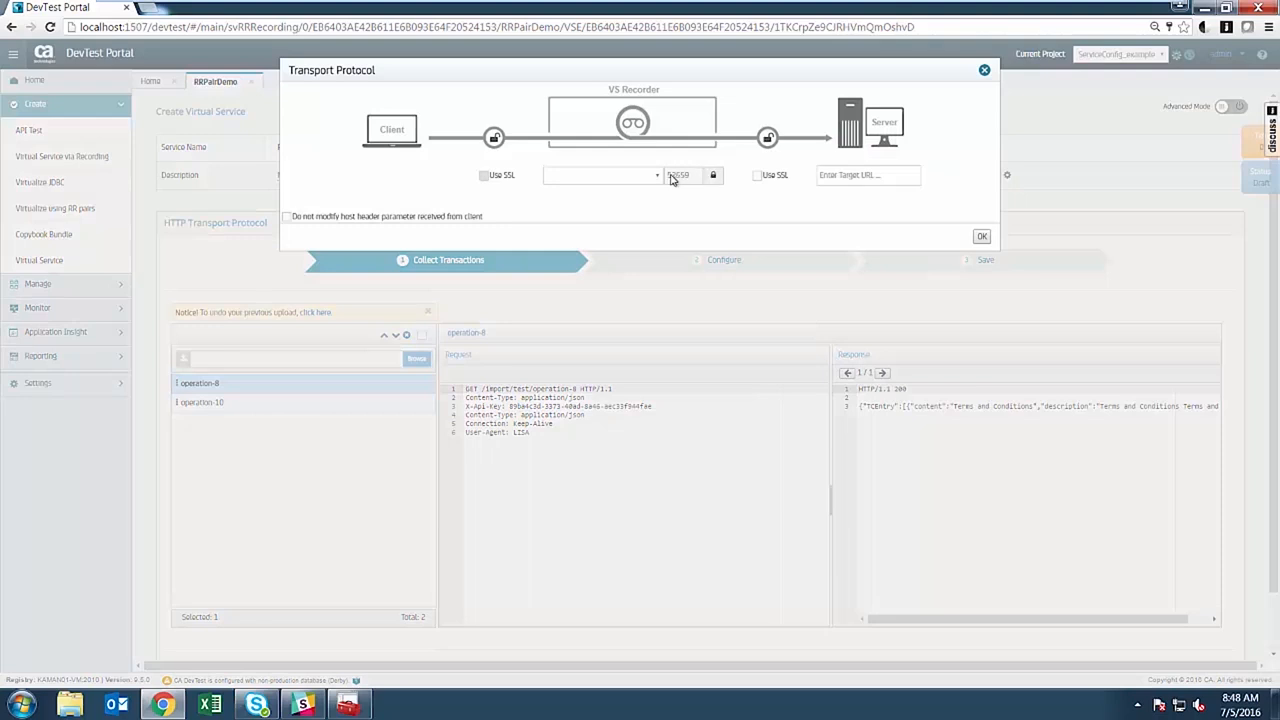
pyautogui.click(713, 177)
pyautogui.write('8080')
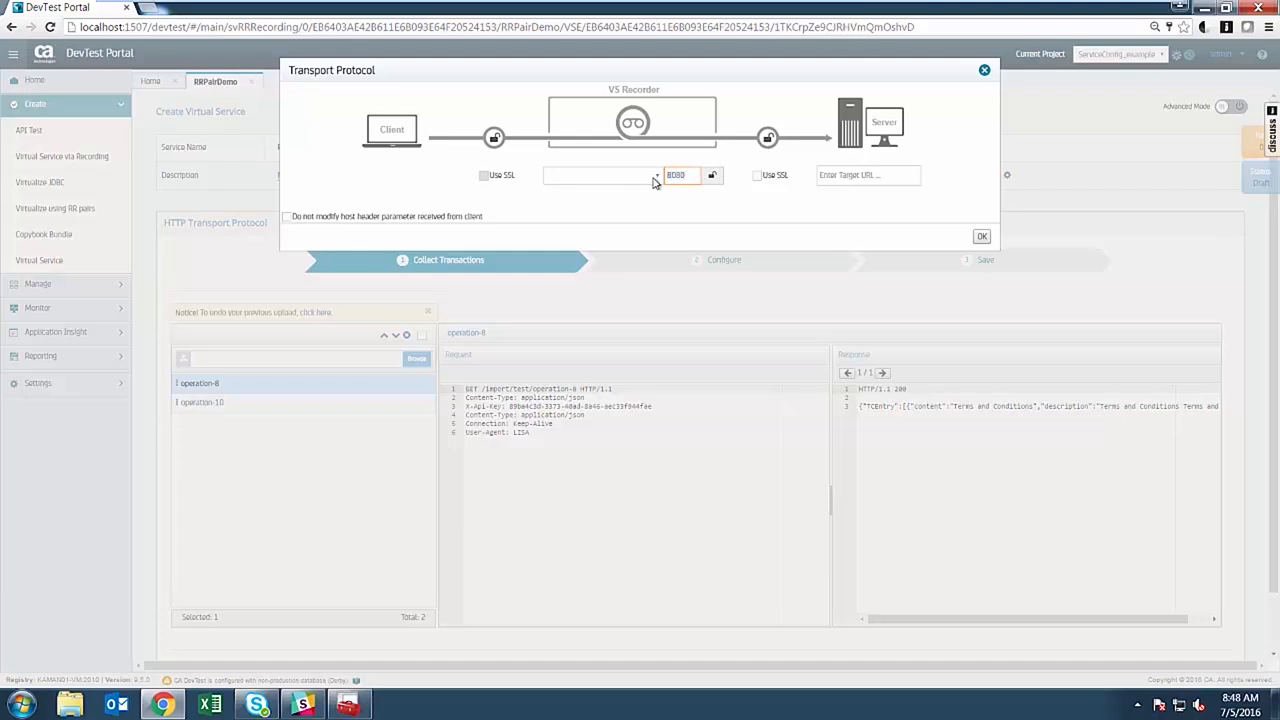
pyautogui.click(652, 177)
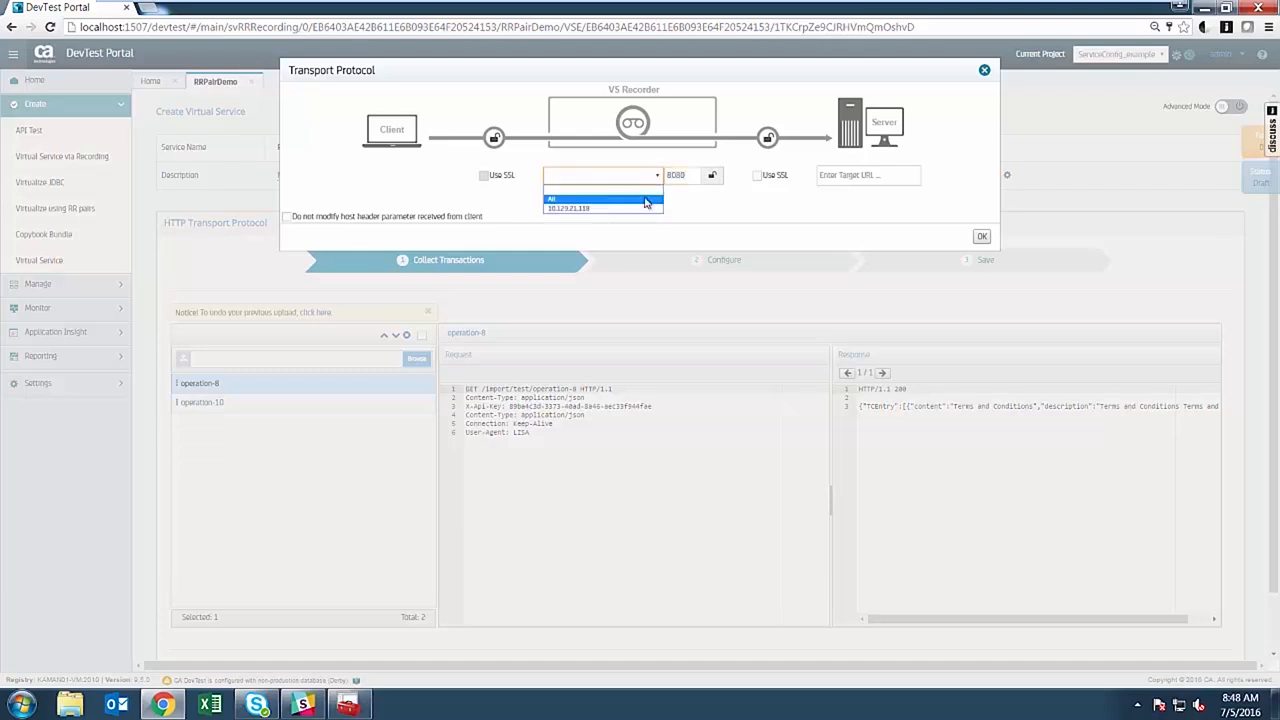
pyautogui.click(645, 200)
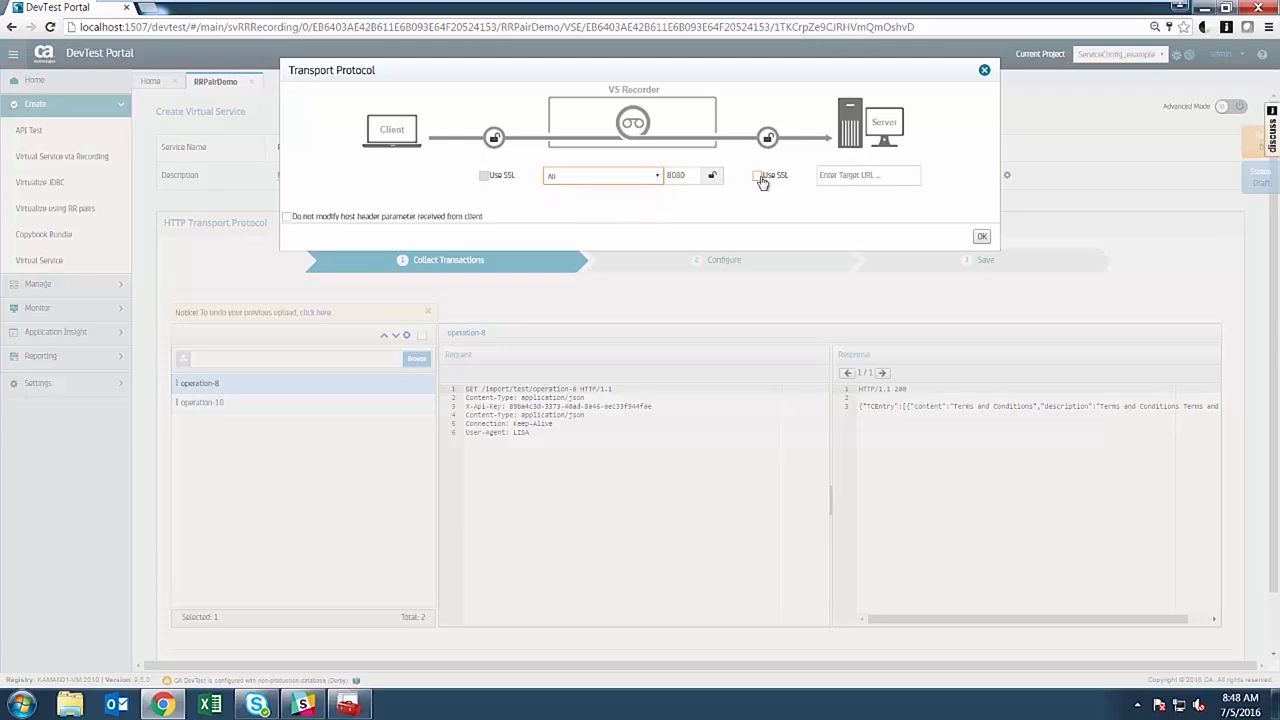
pyautogui.click(758, 176)
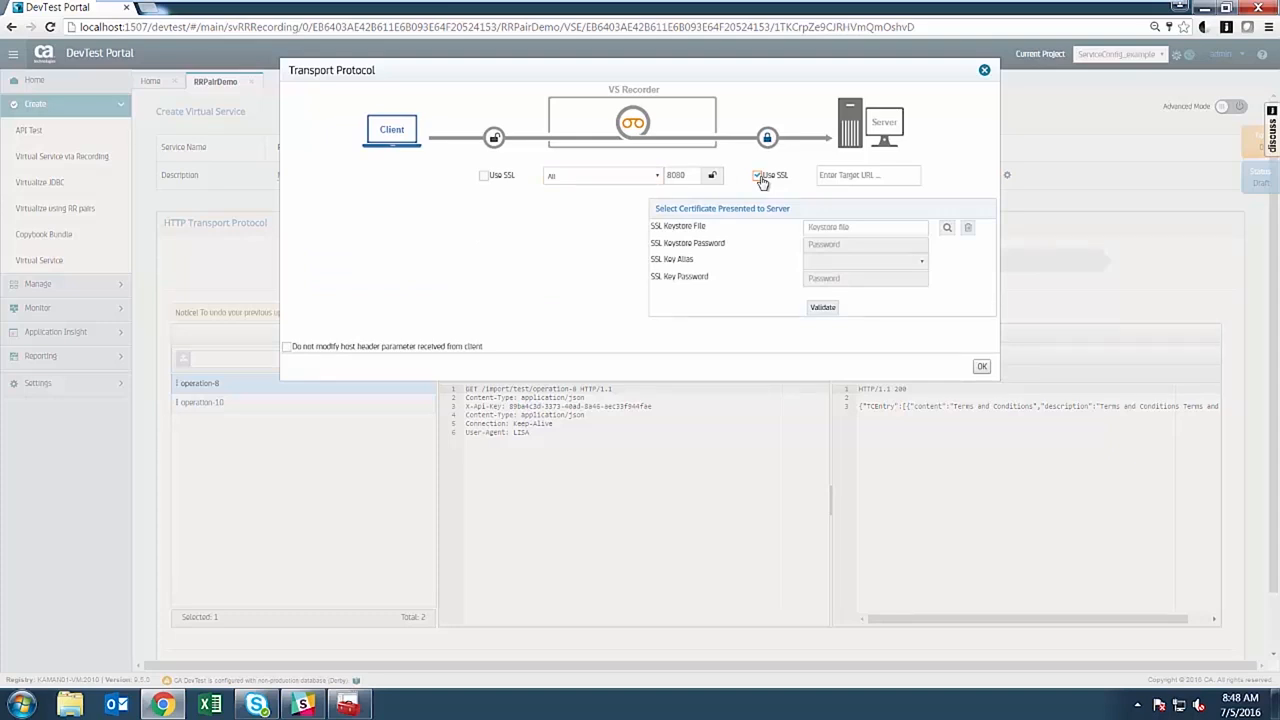
pyautogui.click(760, 177)
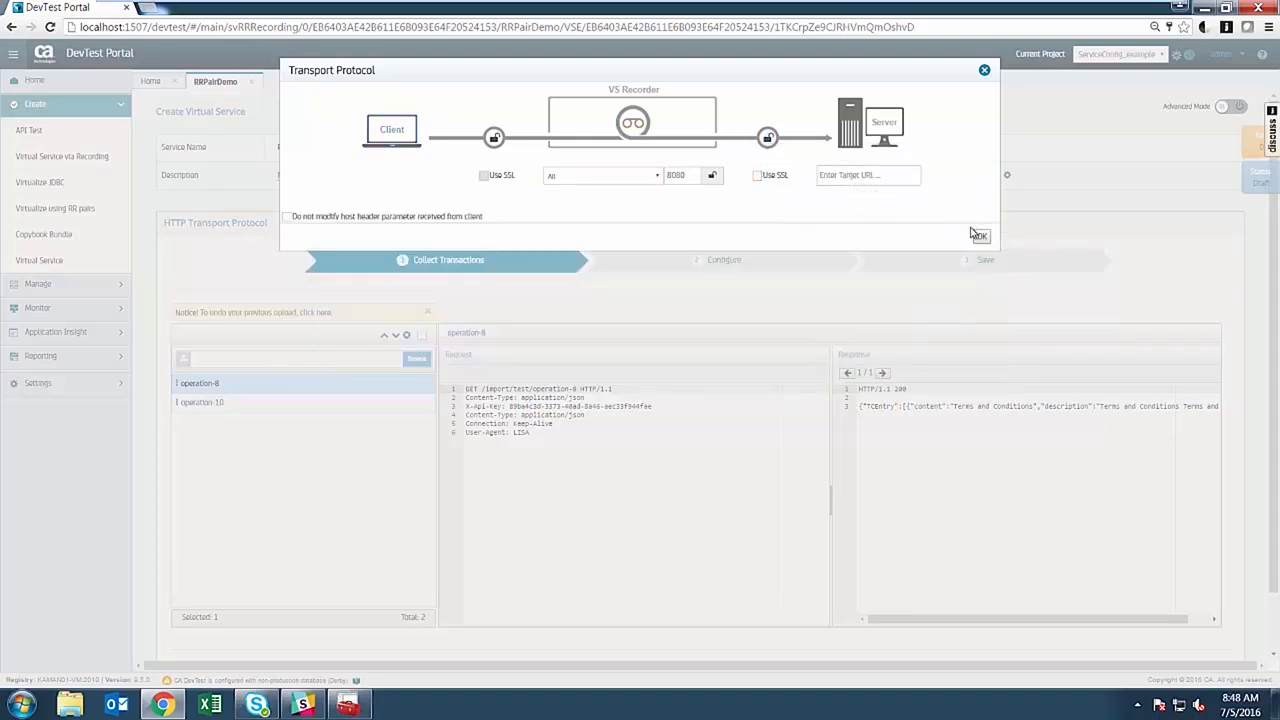
pyautogui.click(981, 238)
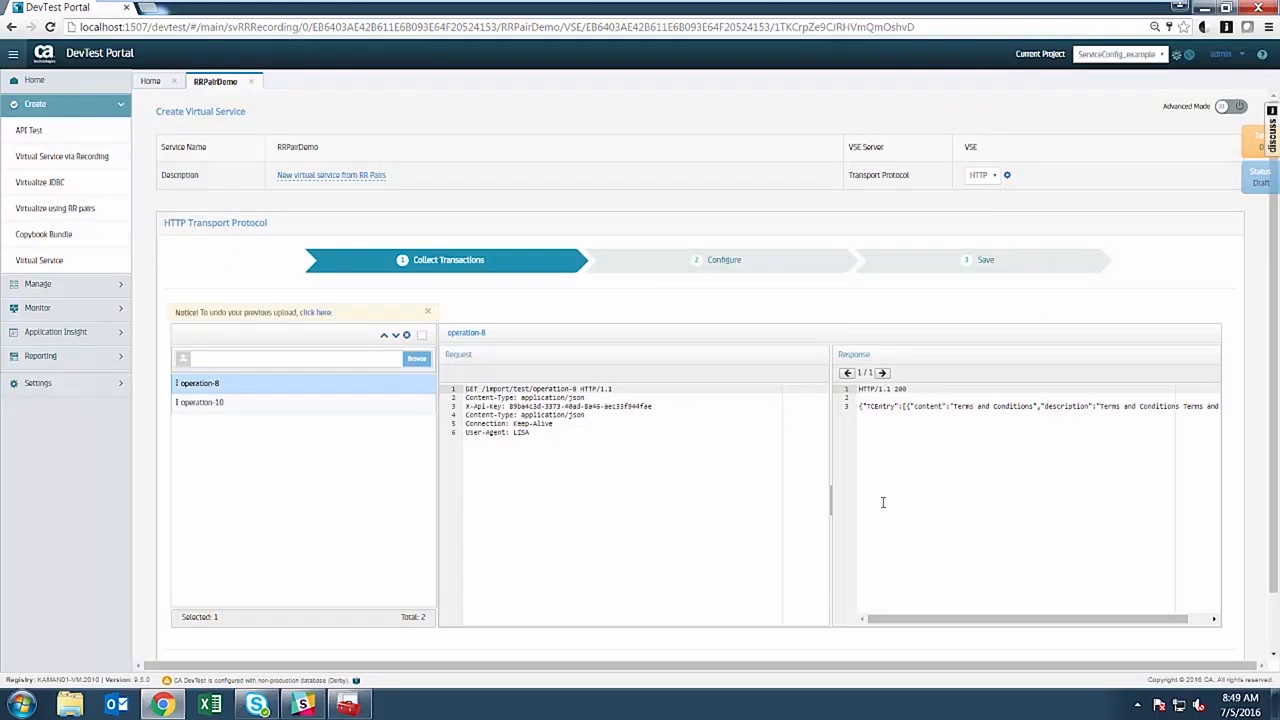
# Accept the JSON V2 request data protocol and its handler configuration, advancing to the Save stage.
pyautogui.scroll(-2, 973, 371)
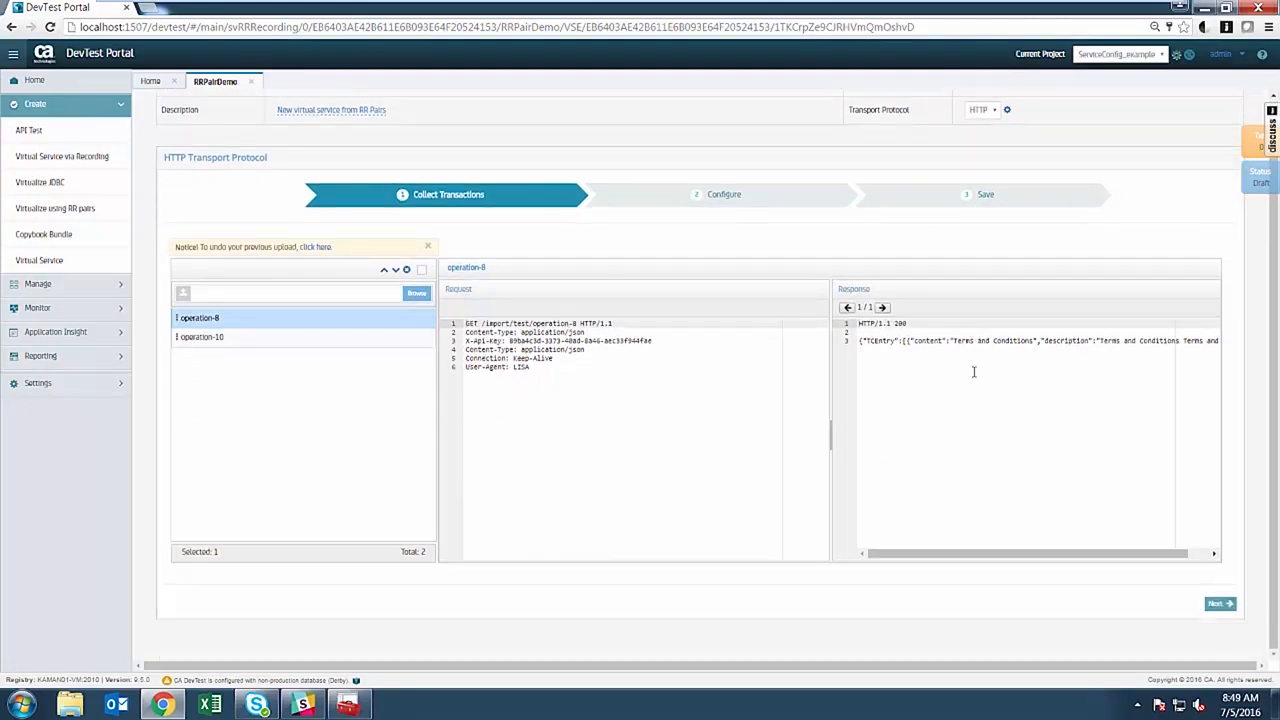
pyautogui.click(1220, 604)
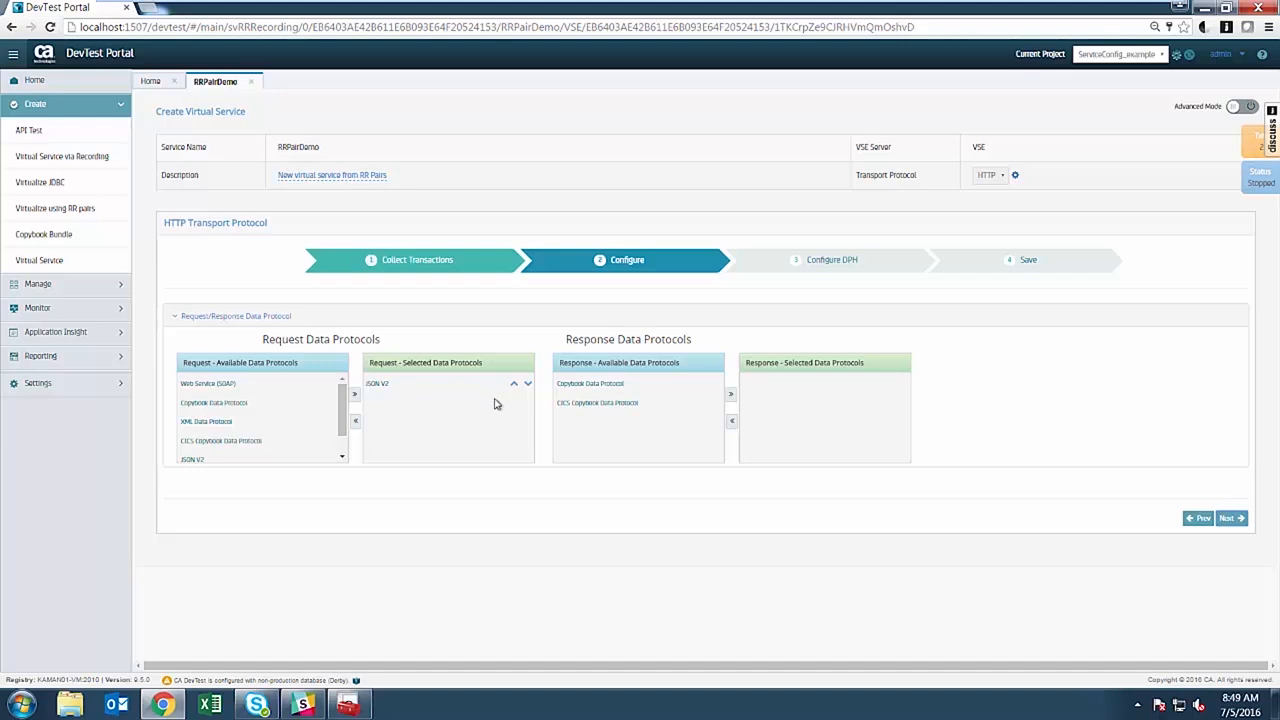
pyautogui.click(1232, 518)
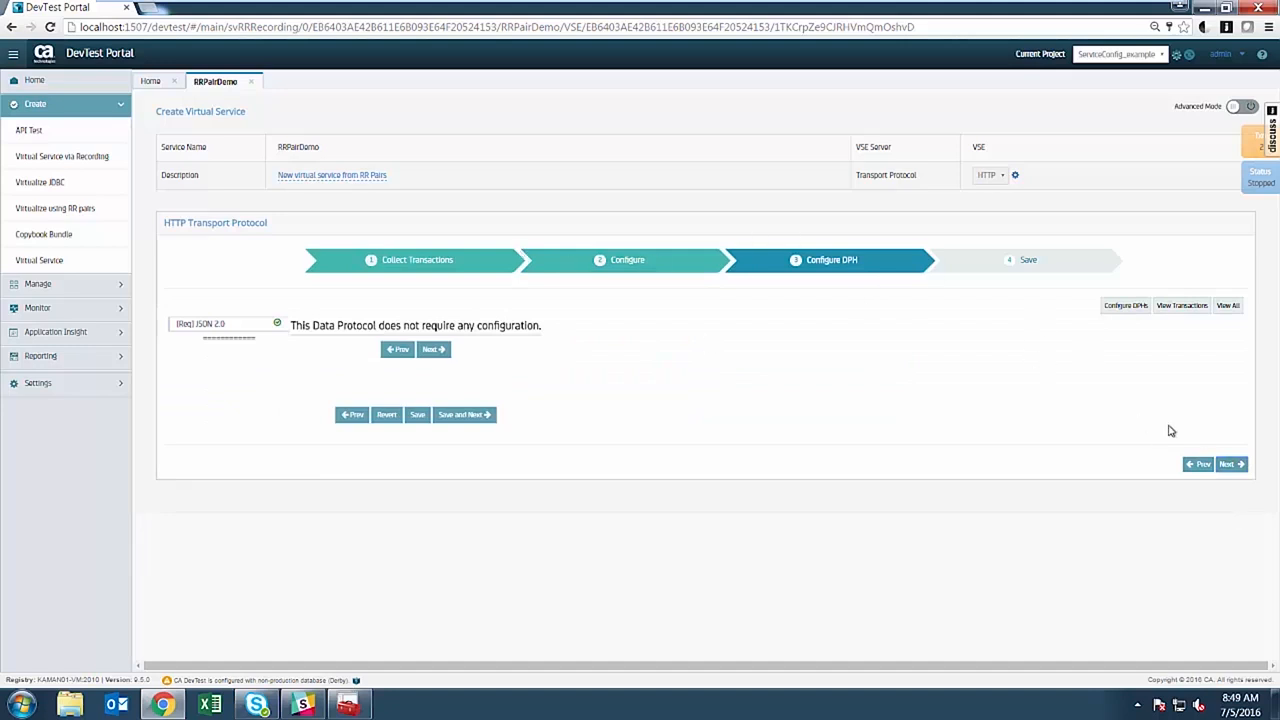
pyautogui.click(1230, 465)
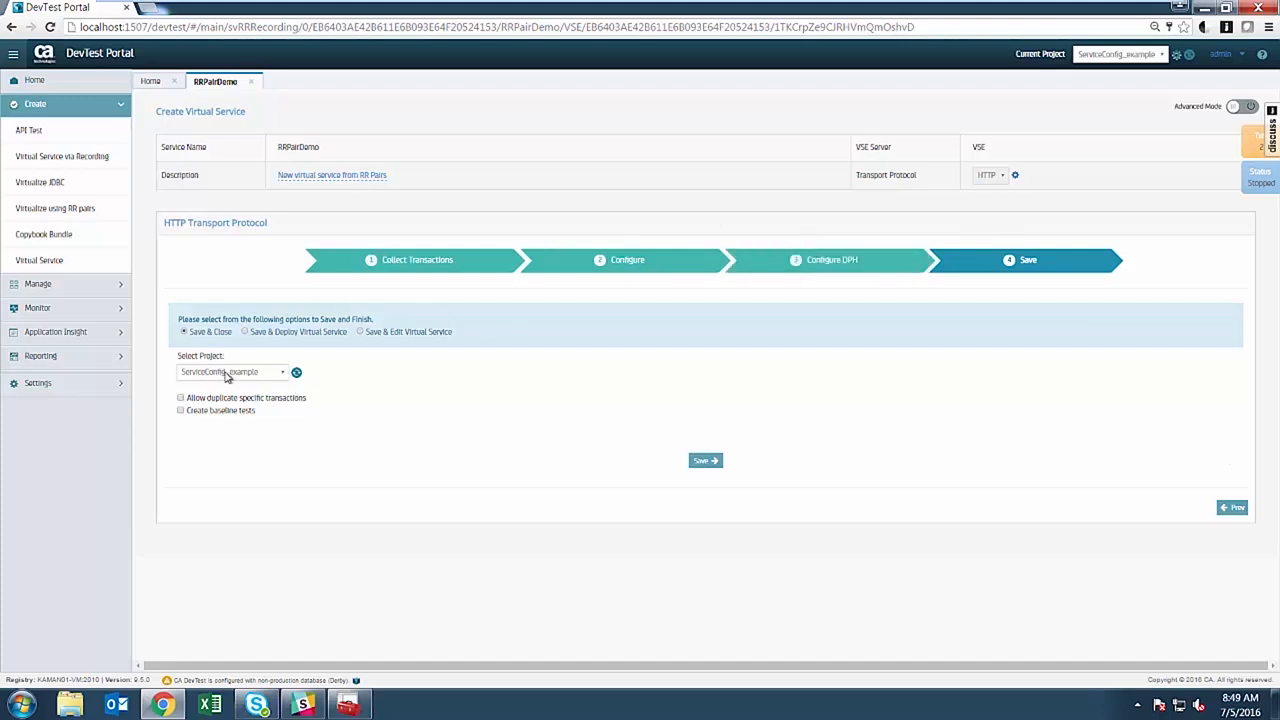
# Save and close the virtual service in the ServiceConfig_example project with baseline tests created.
pyautogui.click(280, 373)
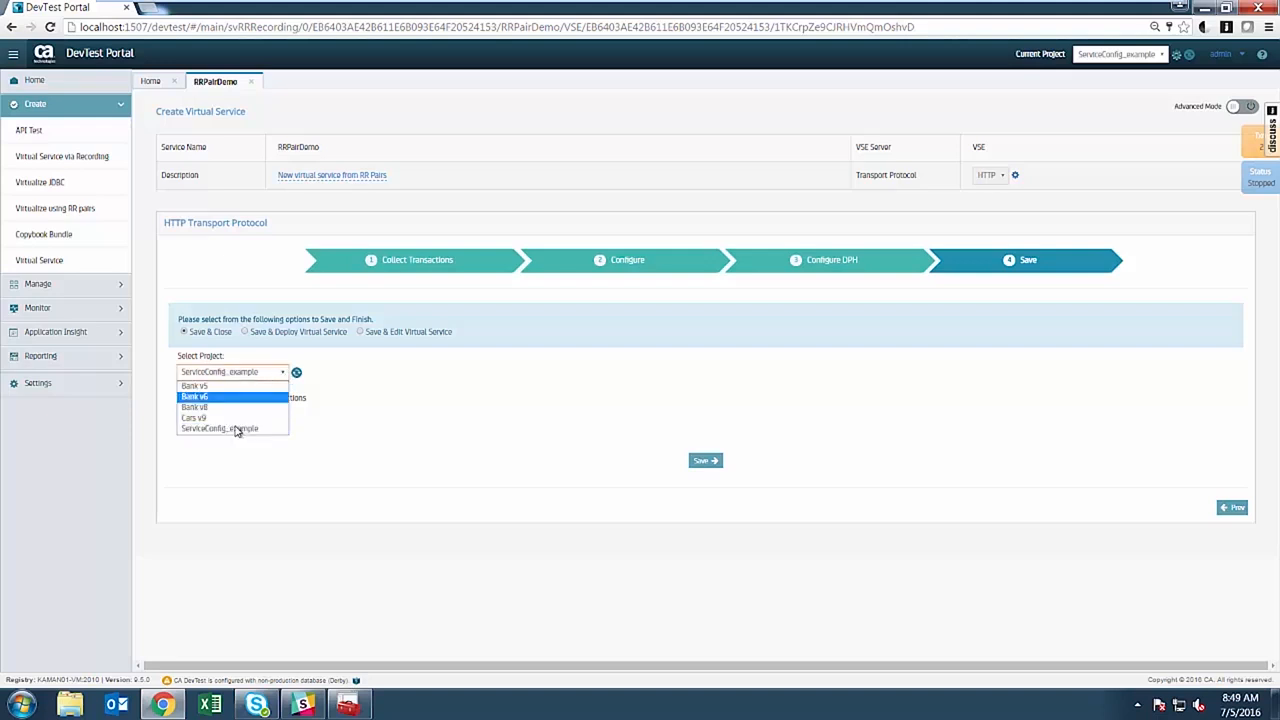
pyautogui.click(237, 429)
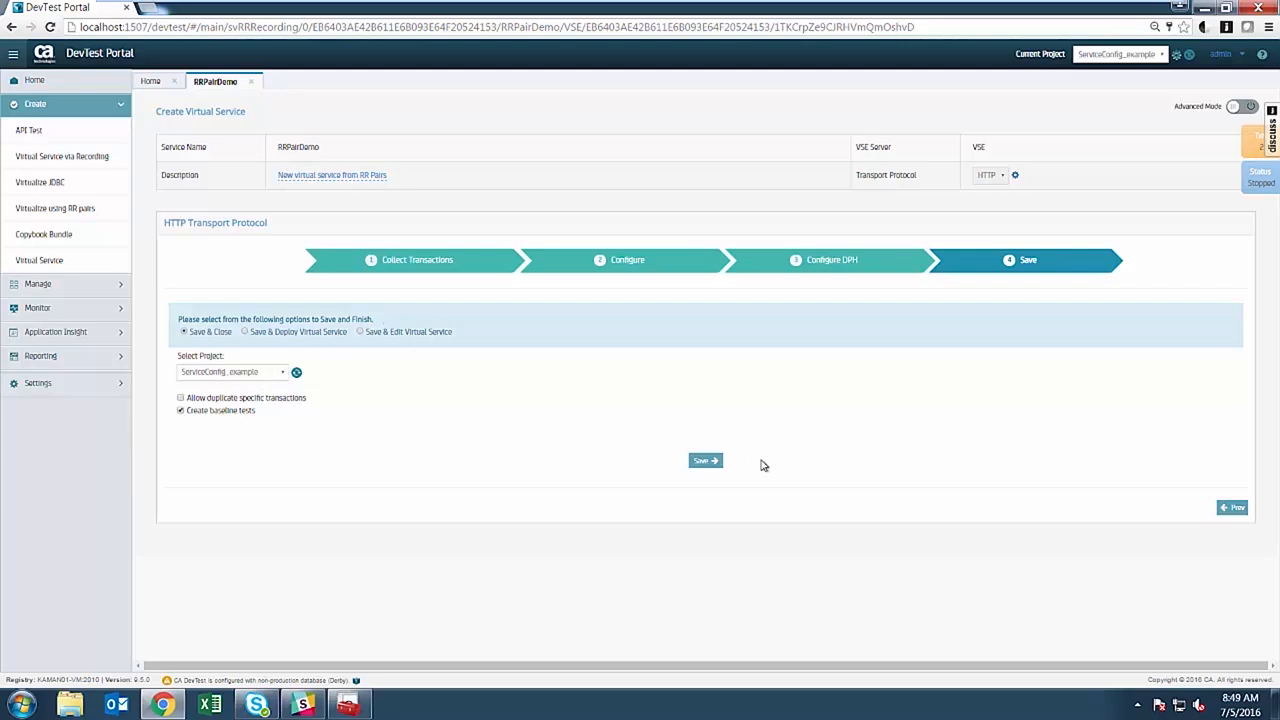
pyautogui.click(705, 461)
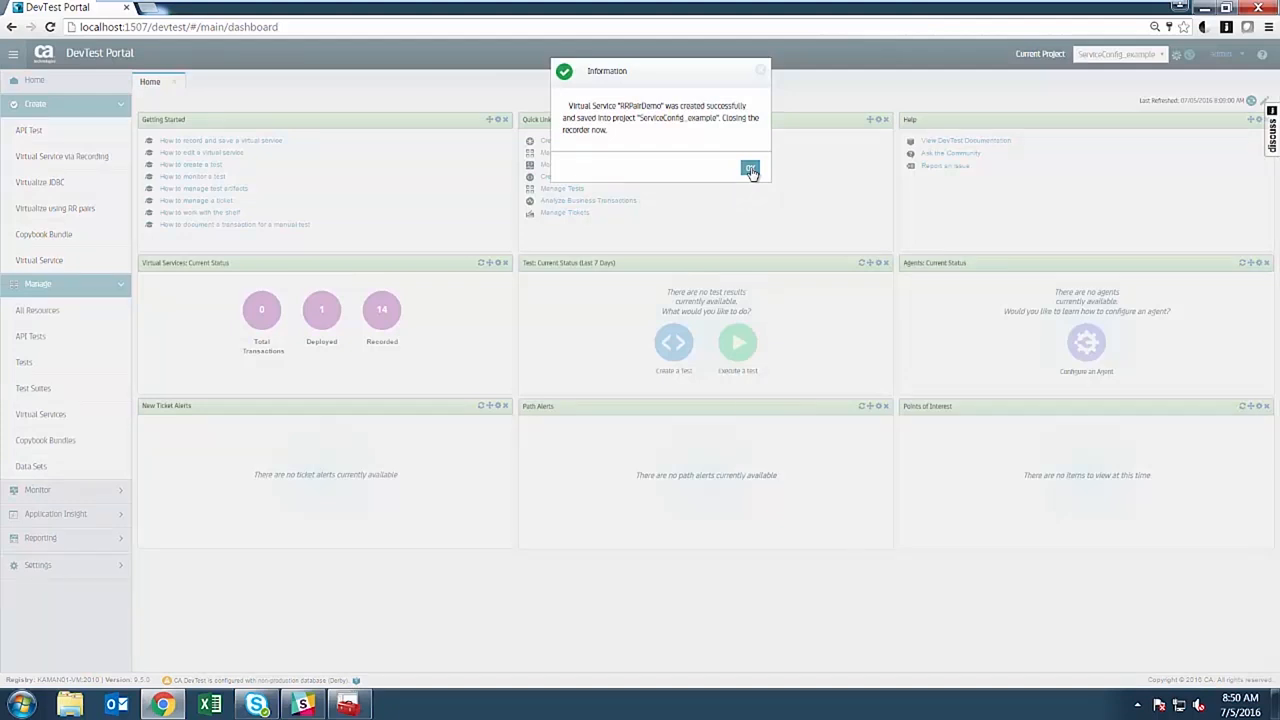
pyautogui.click(750, 170)
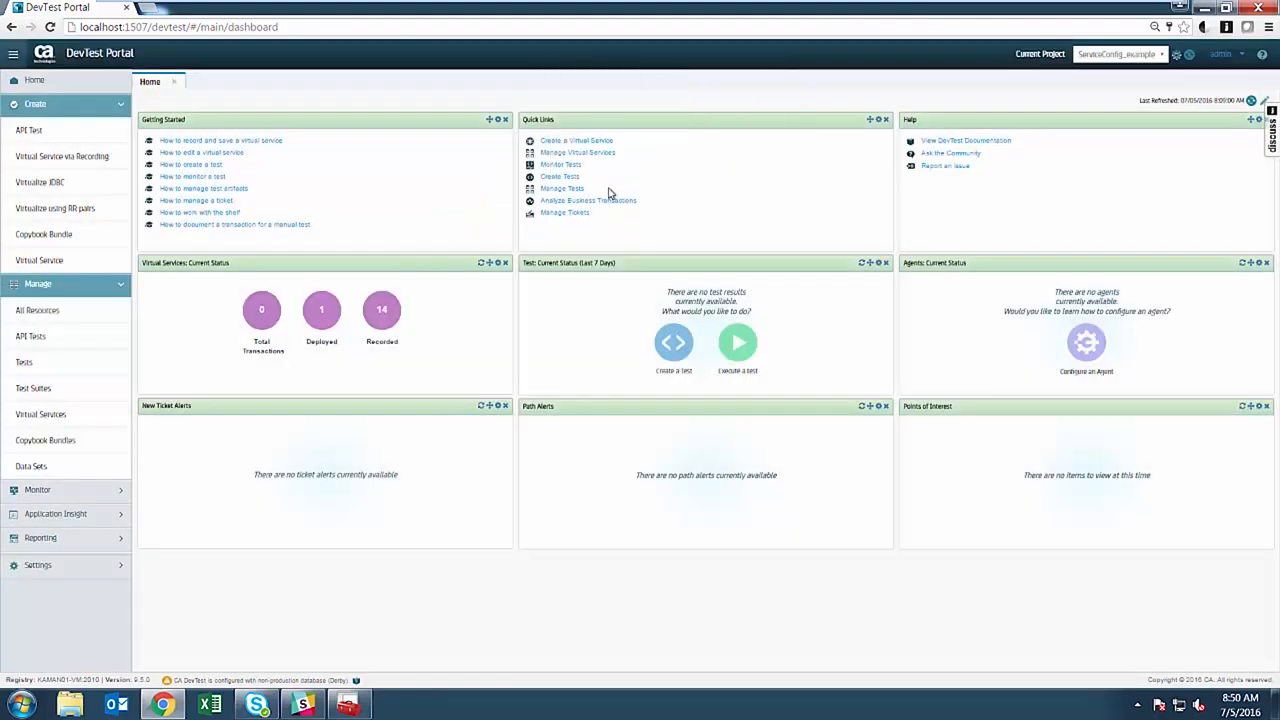
# View the managed virtual services for RRPairDemo and open the managed tests.
pyautogui.click(72, 424)
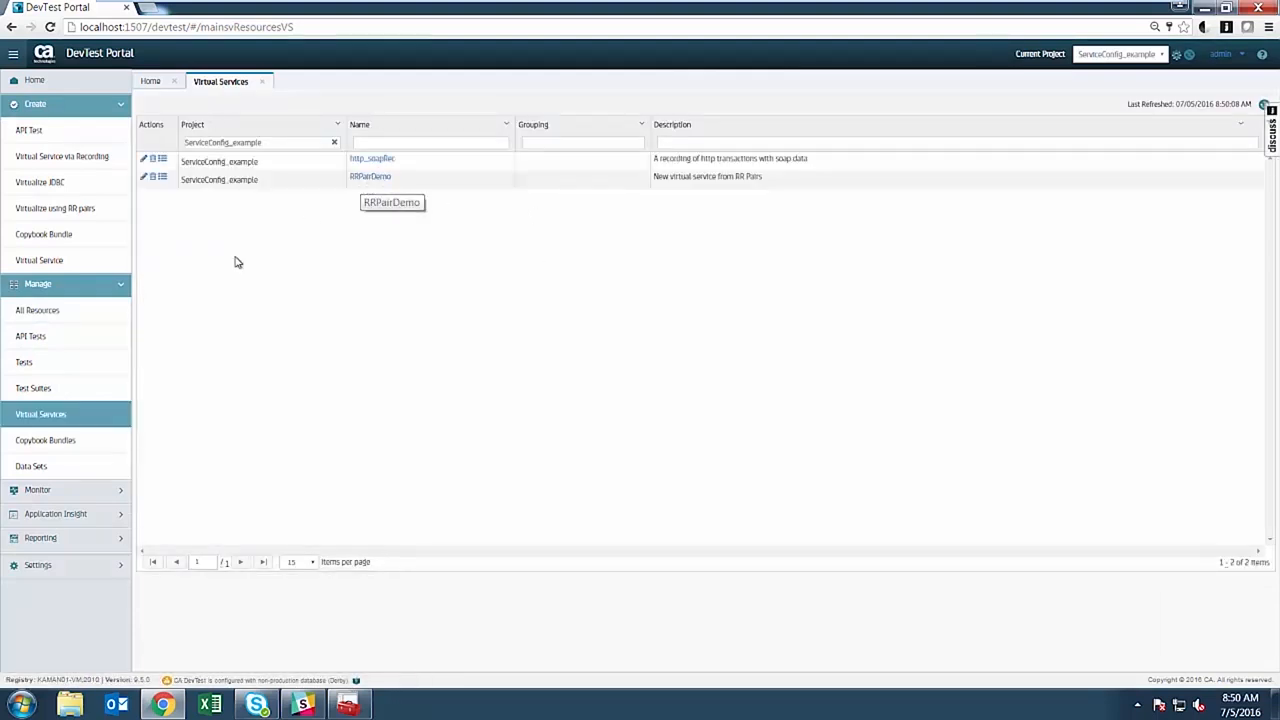
pyautogui.click(70, 368)
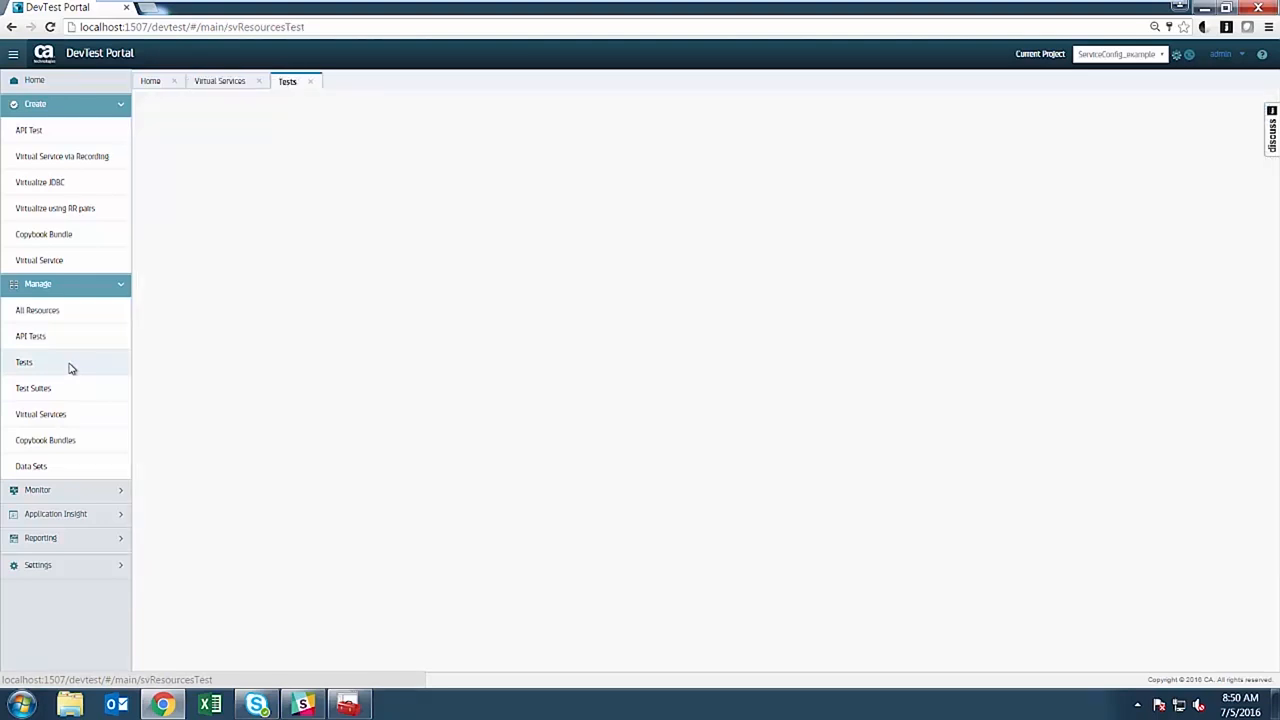